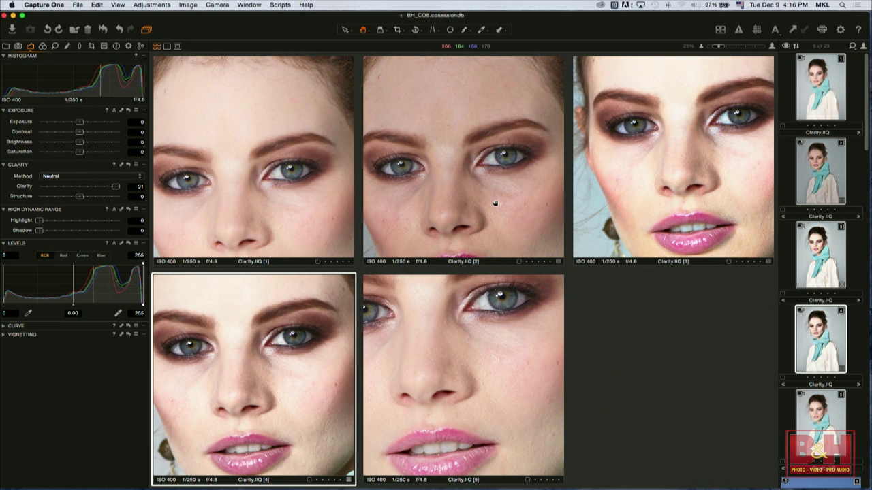
- Apply Classic-method clarity of 100 to the fifth portrait variant and check the face
{"action": "left_click", "coordinate": [503, 367]}
{"action": "left_click", "coordinate": [56, 176]}
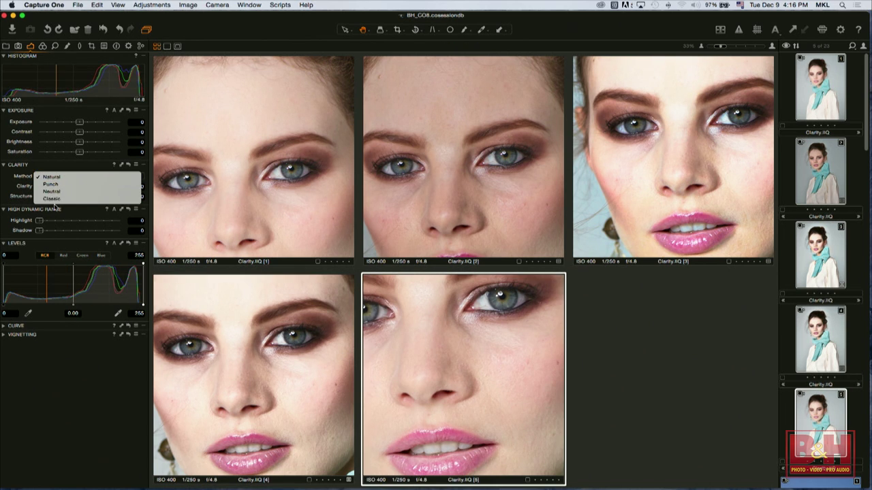
{"action": "left_click", "coordinate": [52, 199]}
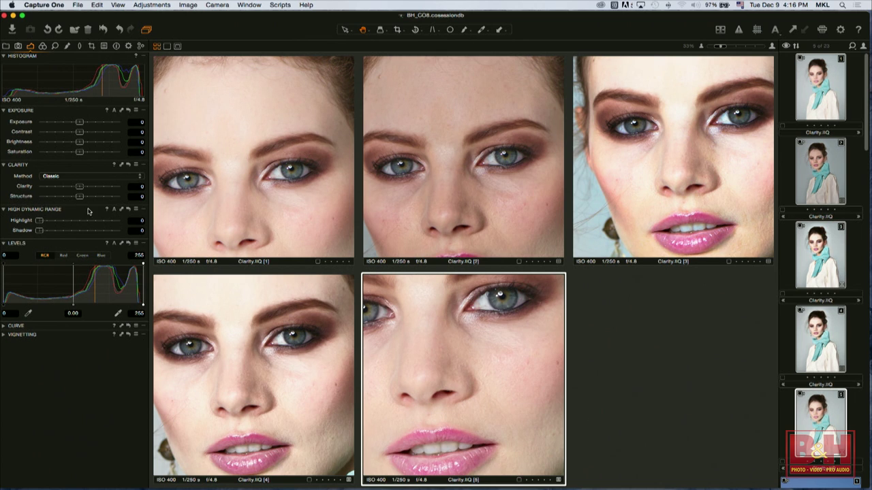
{"action": "left_click_drag", "start_coordinate": [80, 187], "coordinate": [156, 189]}
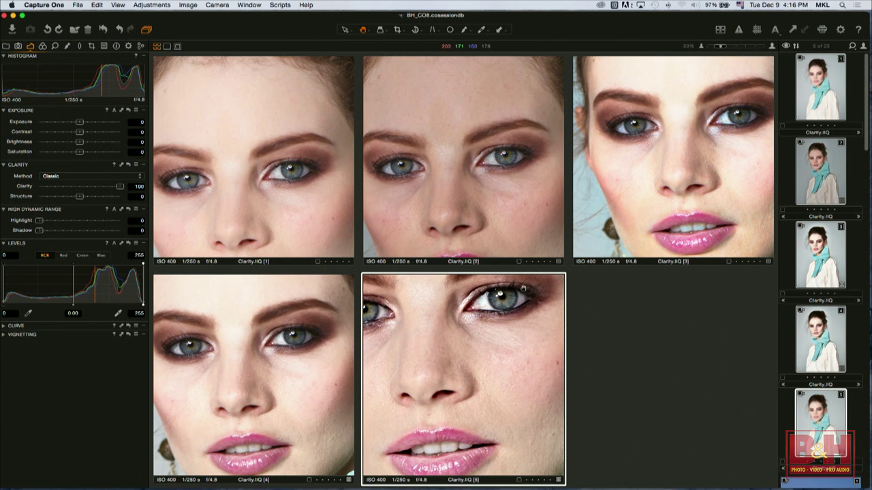
{"action": "left_click_drag", "start_coordinate": [513, 339], "coordinate": [476, 351]}
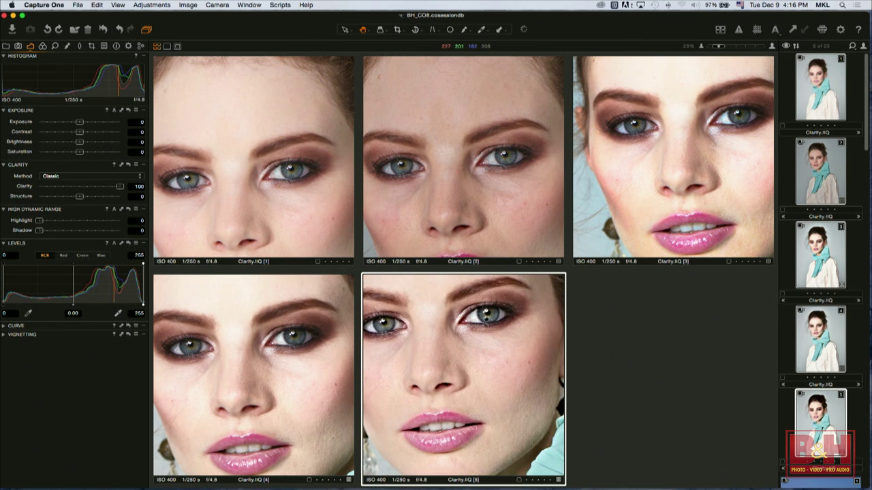
- Raise the second portrait variant's Natural-method clarity to 98 and inspect the eye at 100%
{"action": "left_click_drag", "start_coordinate": [461, 172], "coordinate": [460, 175]}
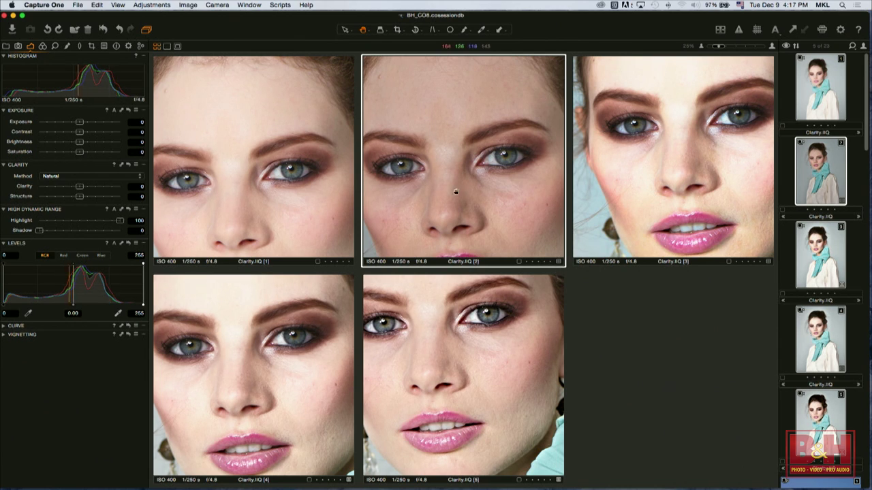
{"action": "left_click_drag", "start_coordinate": [720, 47], "coordinate": [705, 46]}
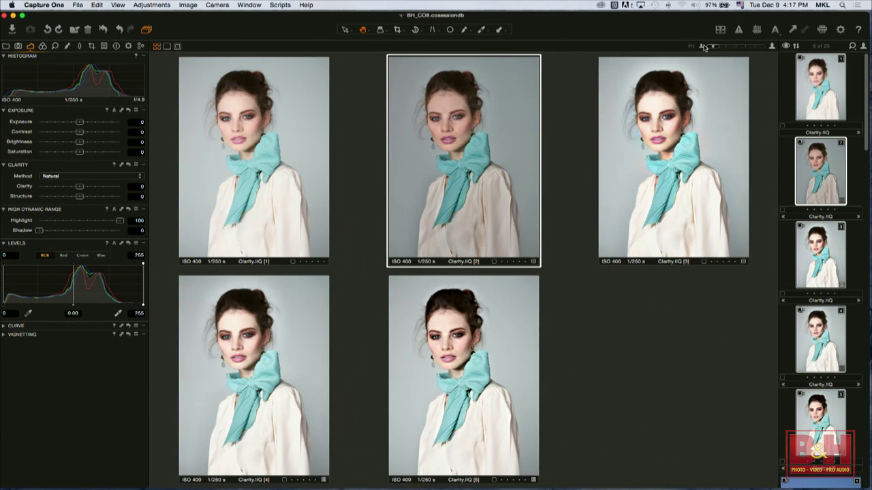
{"action": "left_click", "coordinate": [277, 141]}
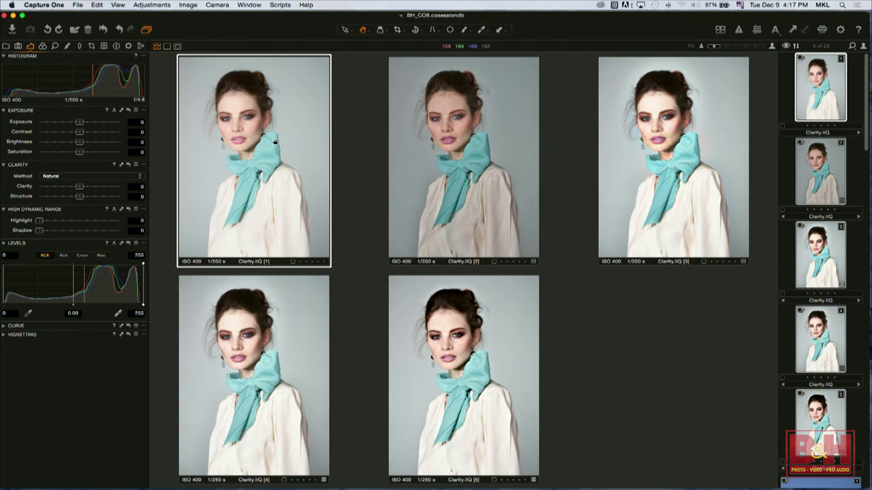
{"action": "left_click", "coordinate": [456, 170]}
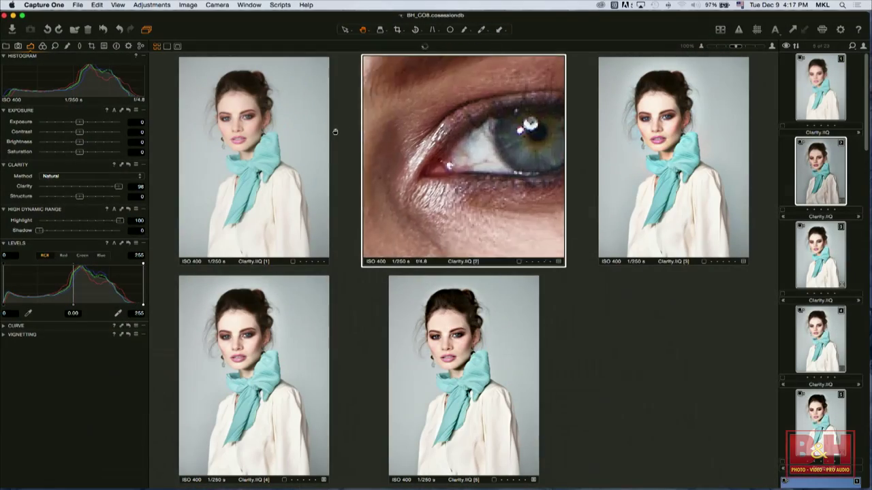
{"action": "mouse_move", "coordinate": [454, 113]}
{"action": "left_mouse_down"}
{"action": "mouse_move", "coordinate": [481, 123]}
{"action": "mouse_move", "coordinate": [444, 132]}
{"action": "mouse_move", "coordinate": [475, 130]}
{"action": "mouse_move", "coordinate": [450, 116]}
{"action": "left_mouse_up"}
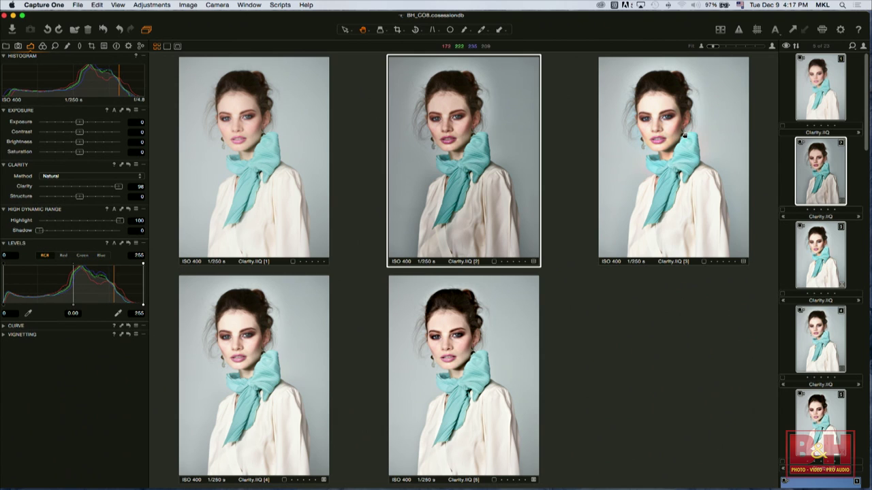
- Reduce clarity to 21 on the second portrait variant and 10 on the third, and lower it on the fourth and fifth variants
{"action": "left_click_drag", "start_coordinate": [118, 187], "coordinate": [87, 186]}
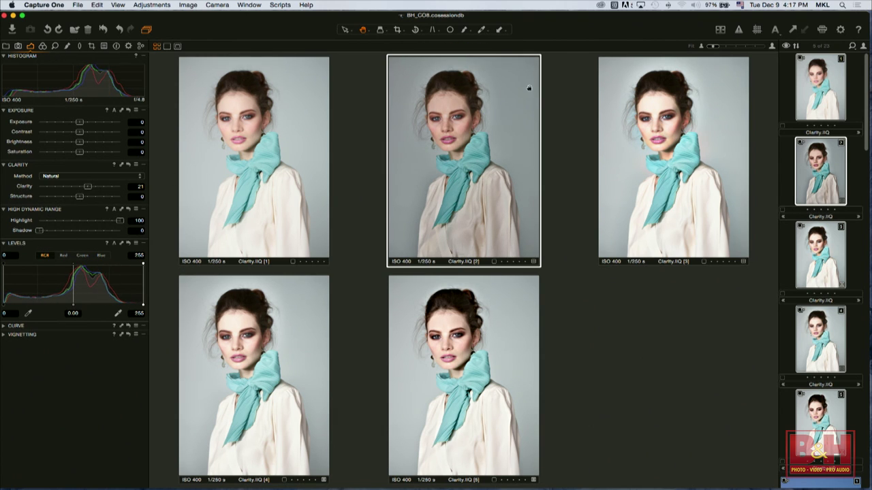
{"action": "left_click", "coordinate": [684, 132]}
{"action": "left_click_drag", "start_coordinate": [113, 188], "coordinate": [84, 188]}
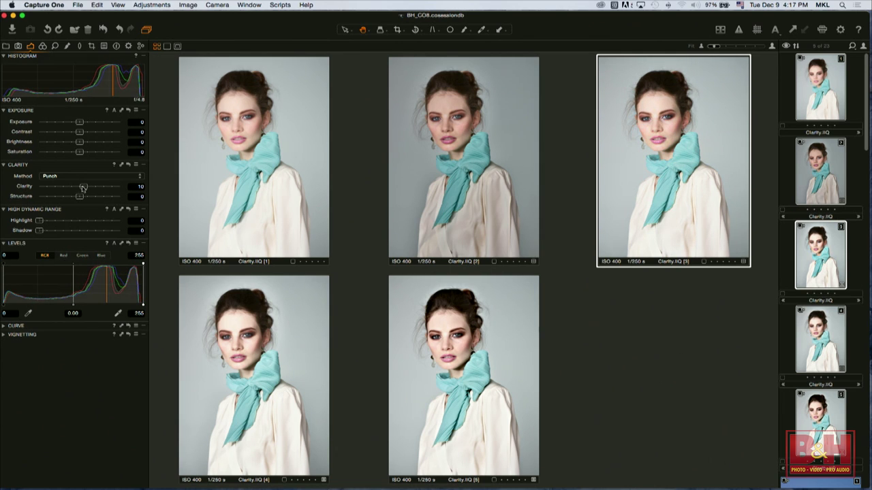
{"action": "left_click", "coordinate": [291, 322]}
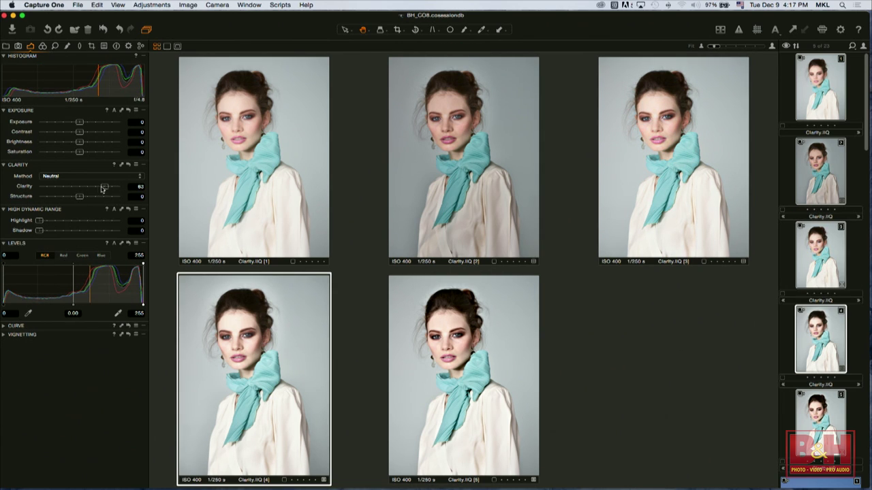
{"action": "left_click", "coordinate": [404, 350]}
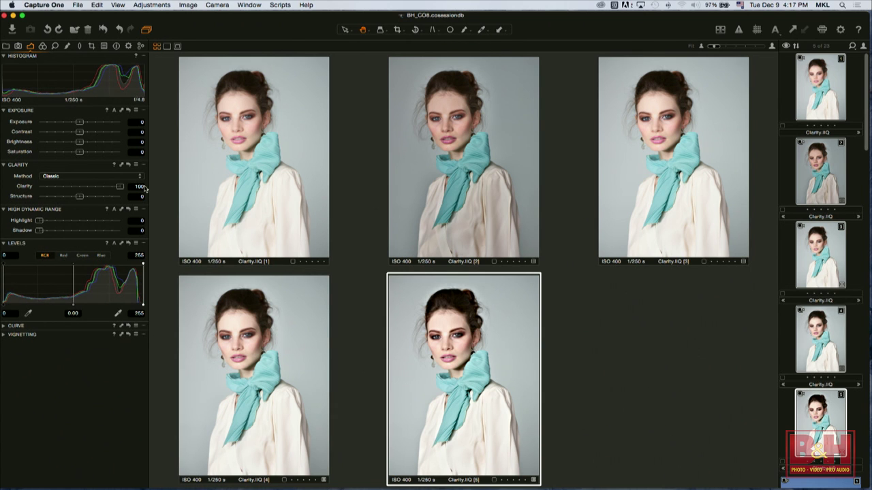
{"action": "left_click_drag", "start_coordinate": [107, 188], "coordinate": [98, 187]}
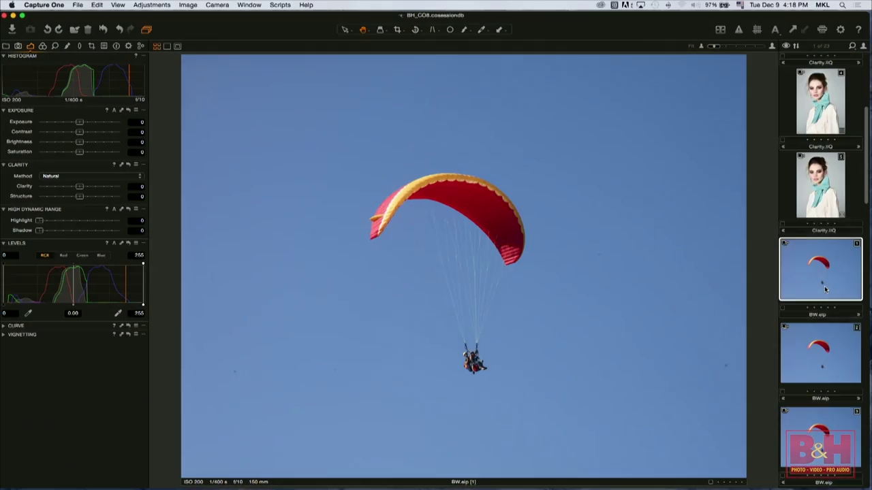
- Convert the first paraglider variant to black and white using the color tools
{"action": "scroll", "coordinate": [825, 289], "scroll_direction": "up", "scroll_amount": 1}
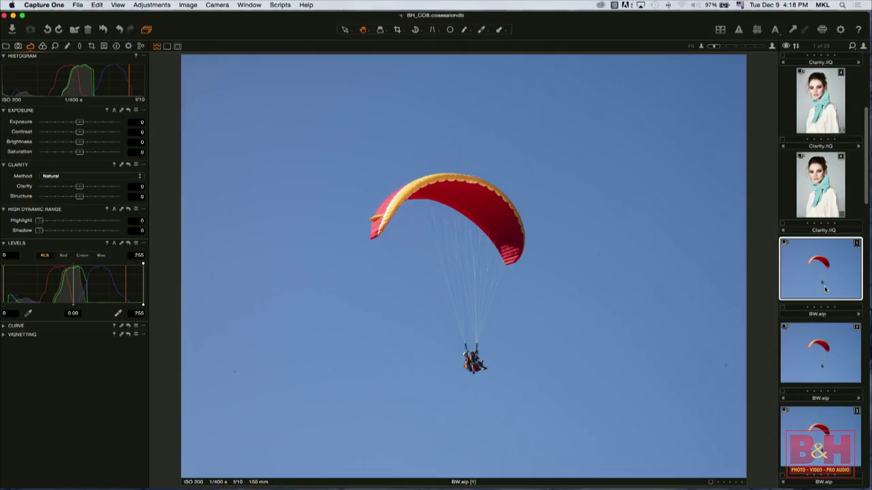
{"action": "scroll", "coordinate": [825, 290], "scroll_direction": "down", "scroll_amount": 1}
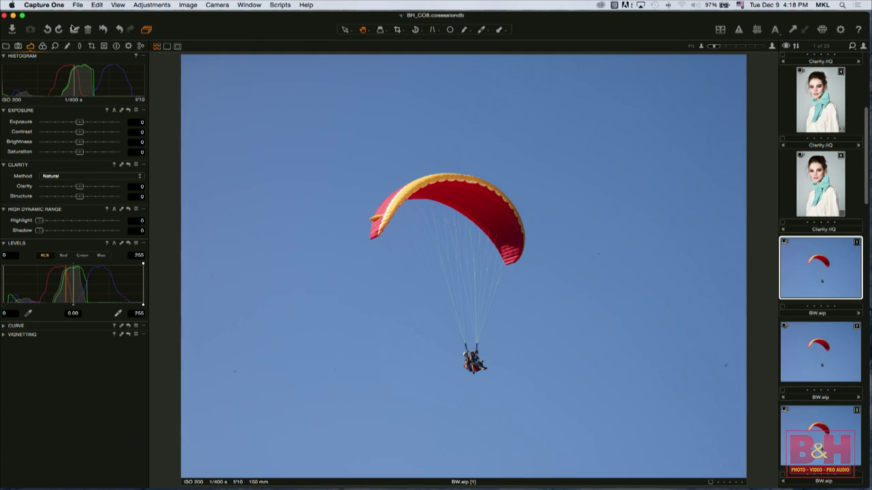
{"action": "left_click", "coordinate": [42, 46]}
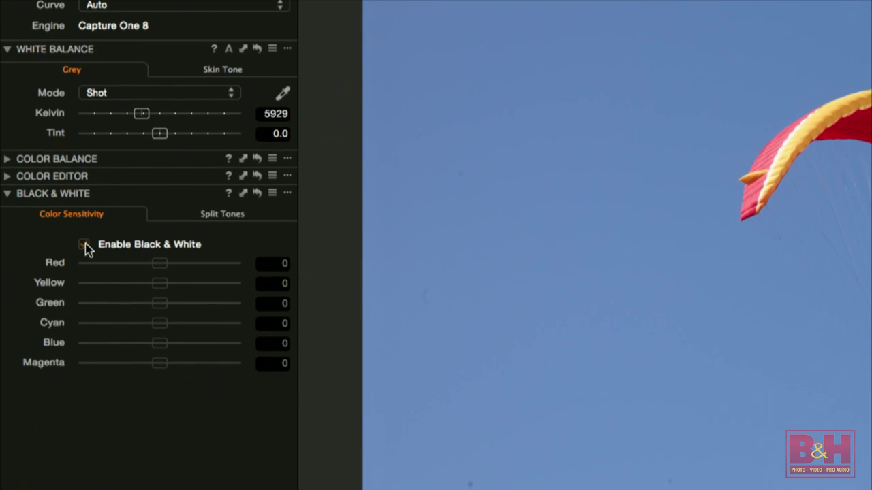
{"action": "left_click", "coordinate": [84, 245]}
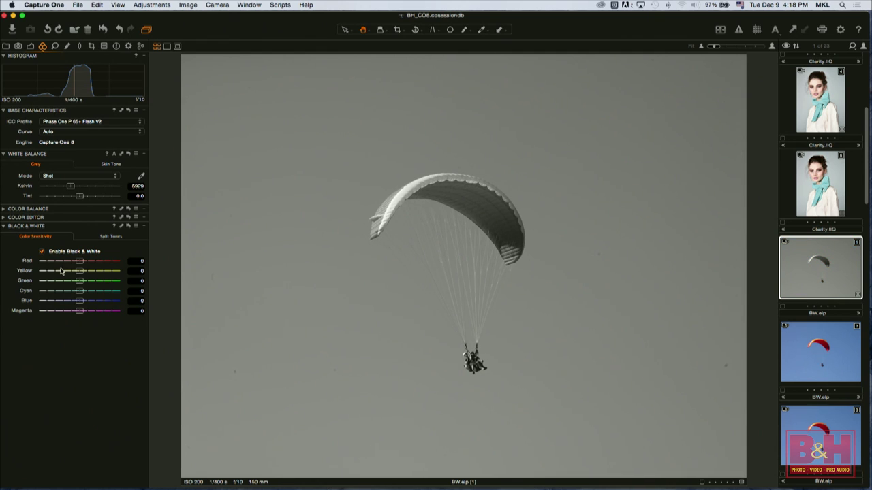
- Show the second, full-color paraglider variant beside the black-and-white one, keeping the black-and-white variant active for editing
{"action": "left_click", "coordinate": [818, 344], "text": "super"}
{"action": "left_click", "coordinate": [656, 276]}
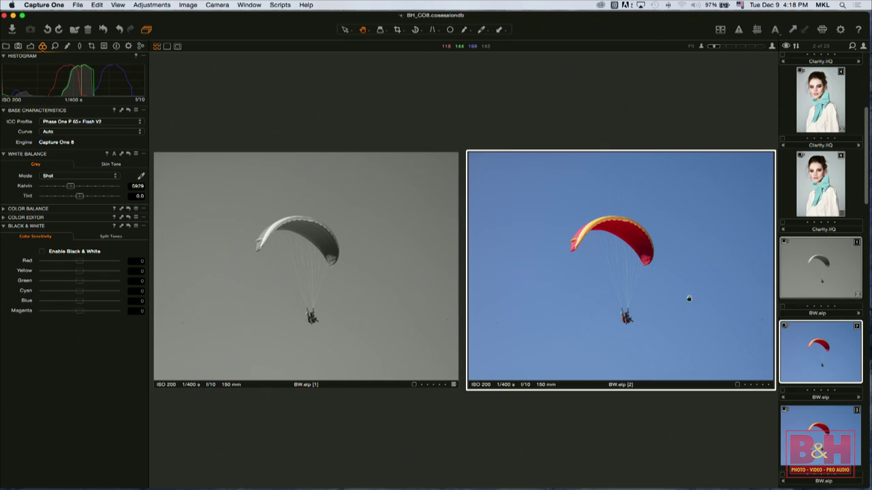
{"action": "left_click", "coordinate": [348, 301]}
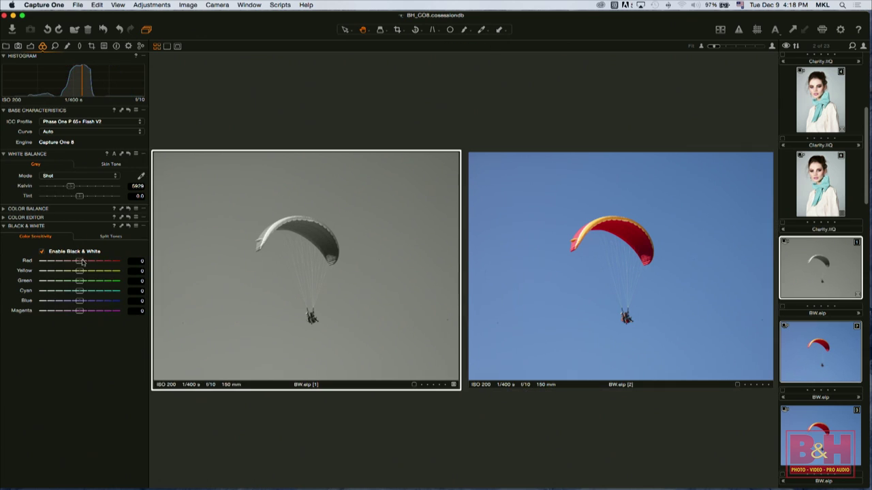
- Set the black-and-white variant's color sensitivity to Red 35, Yellow -12, Green -31, Cyan -100, Blue 14, Magenta -87, and check the canopy at 100%
{"action": "mouse_move", "coordinate": [82, 262]}
{"action": "left_mouse_down"}
{"action": "mouse_move", "coordinate": [128, 262]}
{"action": "mouse_move", "coordinate": [66, 262]}
{"action": "mouse_move", "coordinate": [108, 262]}
{"action": "mouse_move", "coordinate": [71, 265]}
{"action": "mouse_move", "coordinate": [85, 268]}
{"action": "left_mouse_up"}
{"action": "left_click_drag", "start_coordinate": [86, 273], "coordinate": [32, 293]}
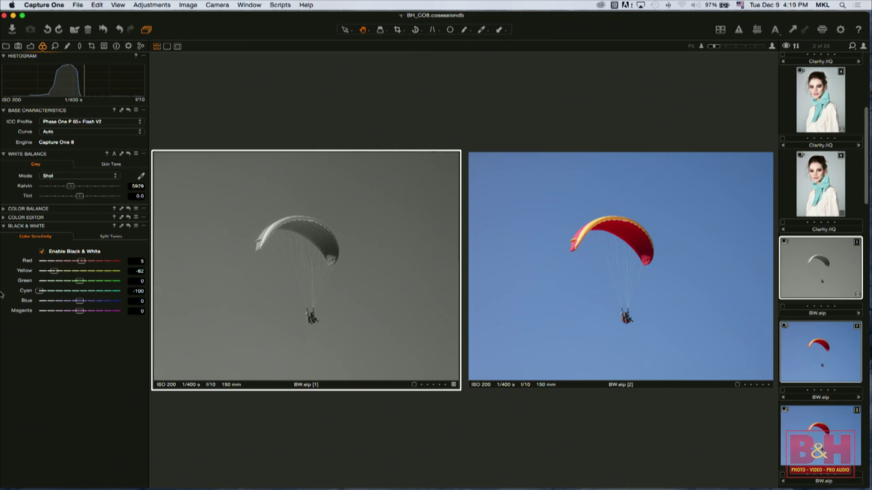
{"action": "left_click_drag", "start_coordinate": [80, 284], "coordinate": [86, 304]}
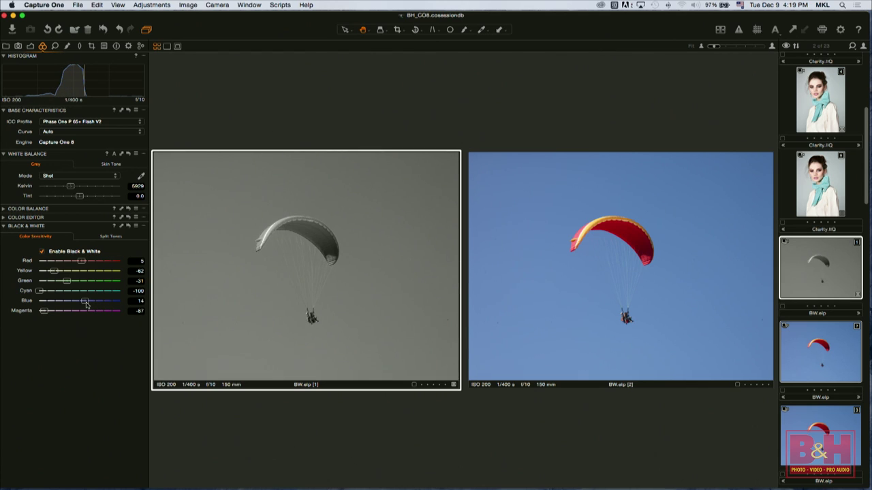
{"action": "left_click_drag", "start_coordinate": [68, 271], "coordinate": [95, 263]}
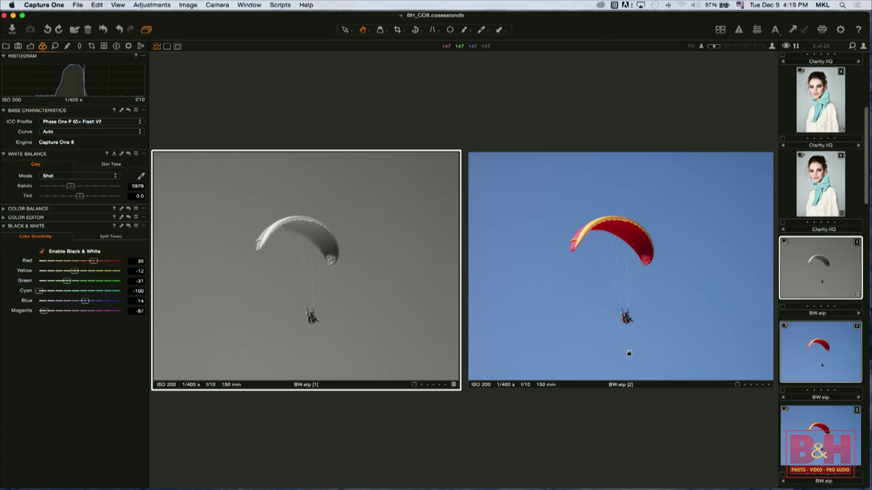
{"action": "left_click", "coordinate": [321, 254]}
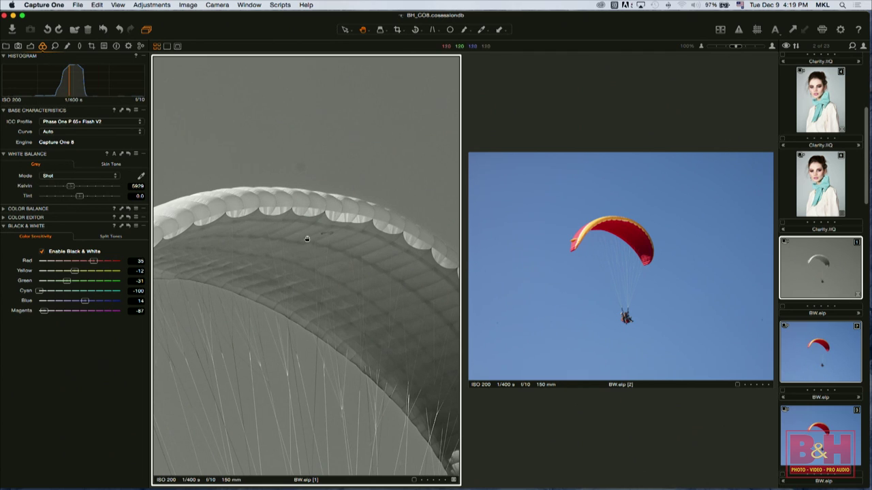
{"action": "left_click_drag", "start_coordinate": [269, 225], "coordinate": [342, 227]}
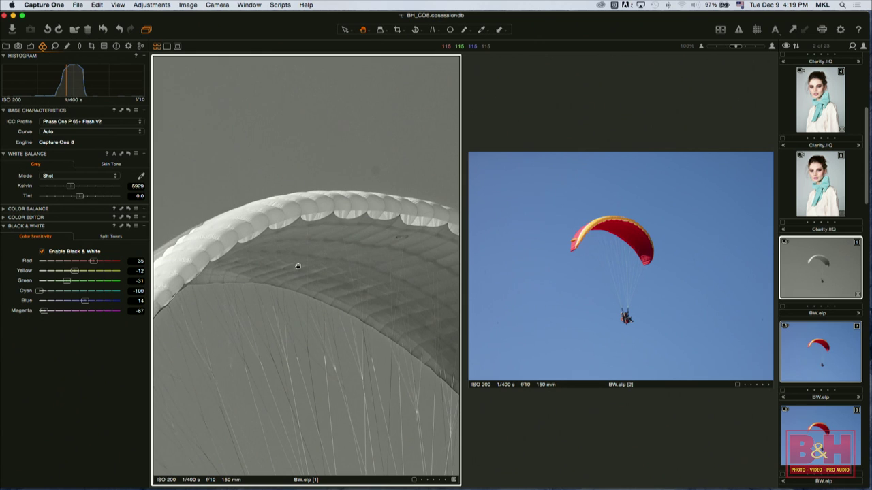
{"action": "left_click_drag", "start_coordinate": [260, 254], "coordinate": [260, 295]}
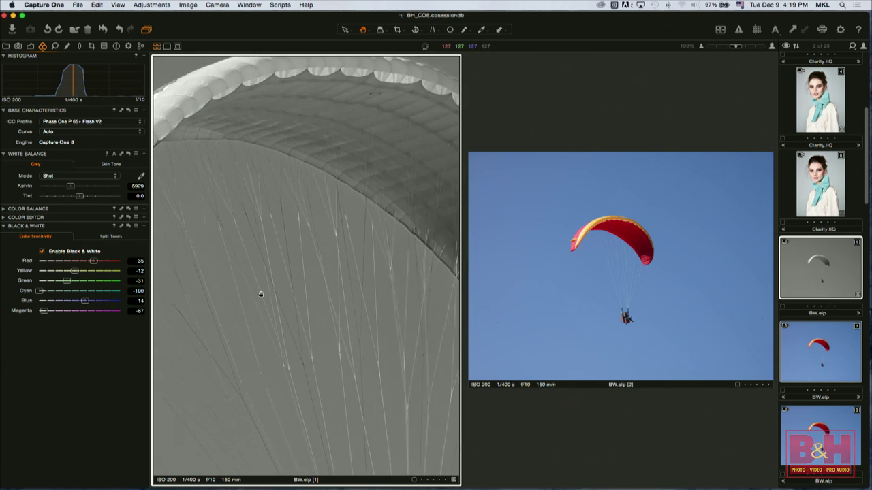
{"action": "left_click_drag", "start_coordinate": [376, 89], "coordinate": [356, 253]}
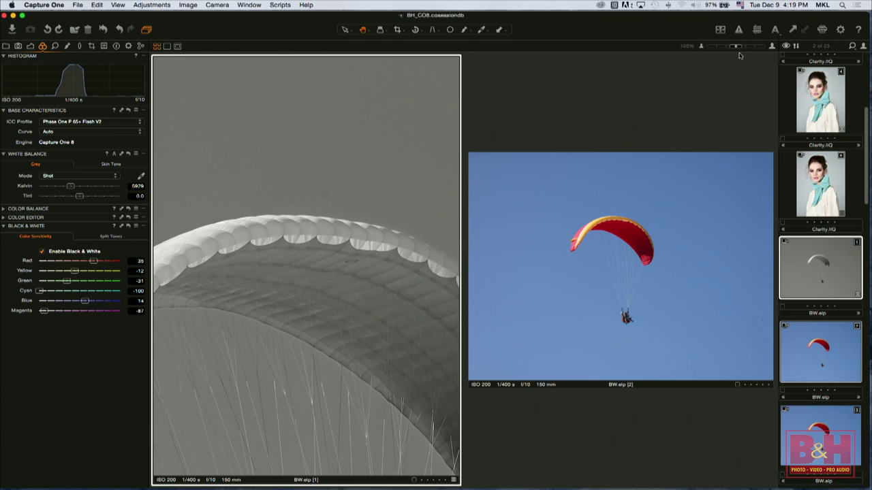
{"action": "left_click", "coordinate": [691, 47]}
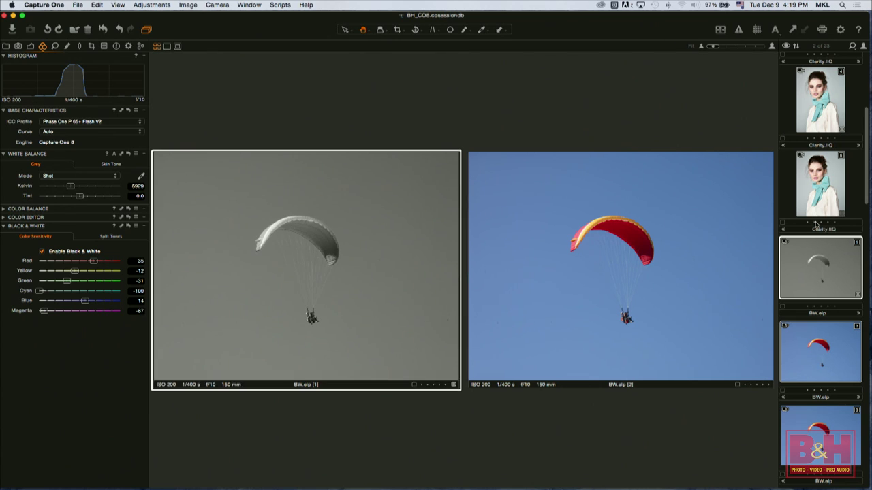
- Add the third paraglider variant to the comparison and convert it to black and white
{"action": "scroll", "coordinate": [792, 435], "scroll_direction": "down", "scroll_amount": 1}
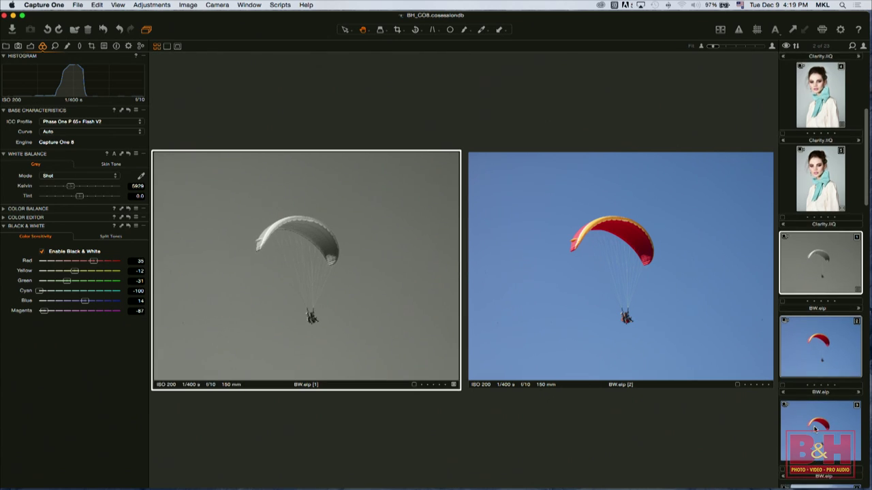
{"action": "left_click", "coordinate": [813, 429], "text": "super"}
{"action": "left_click", "coordinate": [379, 364]}
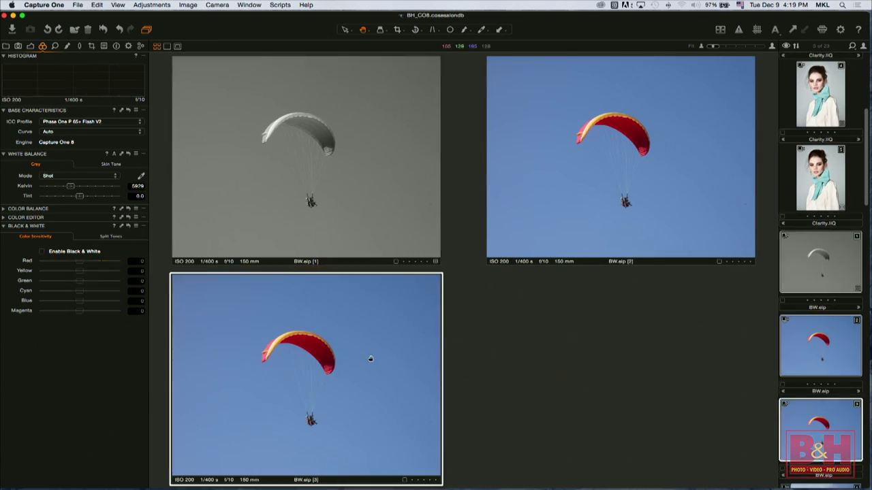
{"action": "left_click", "coordinate": [42, 251]}
- Set the third variant's color sensitivity to Red -22, Green -59, Cyan 86 and Magenta -77, and inspect the canopy at 100%
{"action": "mouse_move", "coordinate": [80, 261]}
{"action": "left_mouse_down"}
{"action": "mouse_move", "coordinate": [87, 262]}
{"action": "mouse_move", "coordinate": [71, 262]}
{"action": "left_mouse_up"}
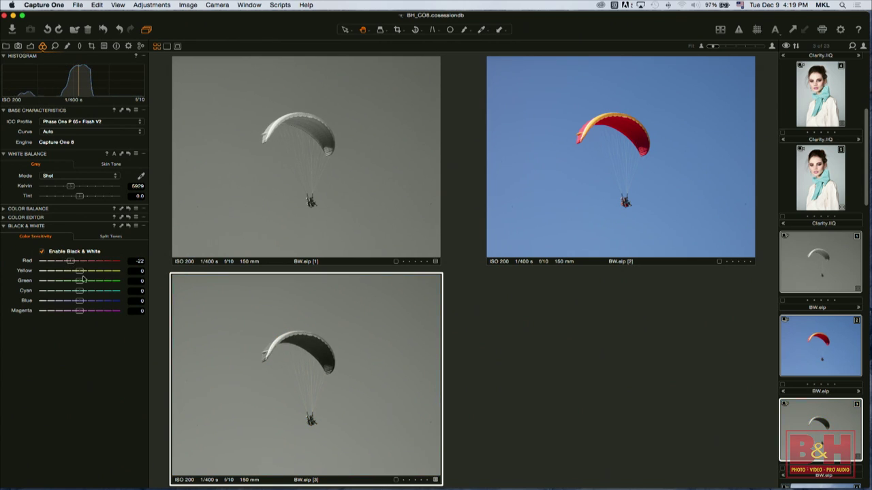
{"action": "mouse_move", "coordinate": [114, 281]}
{"action": "left_mouse_down"}
{"action": "mouse_move", "coordinate": [64, 282]}
{"action": "mouse_move", "coordinate": [118, 292]}
{"action": "left_mouse_up"}
{"action": "left_click_drag", "start_coordinate": [80, 312], "coordinate": [52, 314]}
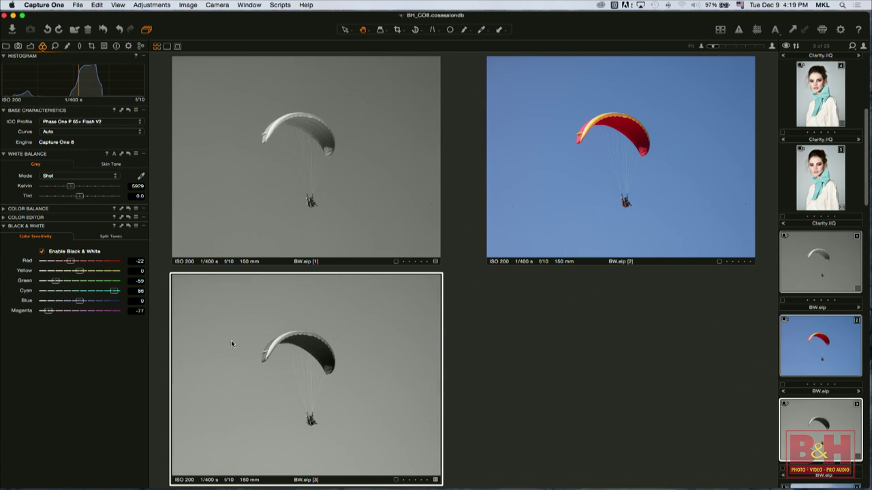
{"action": "left_click", "coordinate": [306, 361]}
{"action": "left_click_drag", "start_coordinate": [307, 361], "coordinate": [312, 317]}
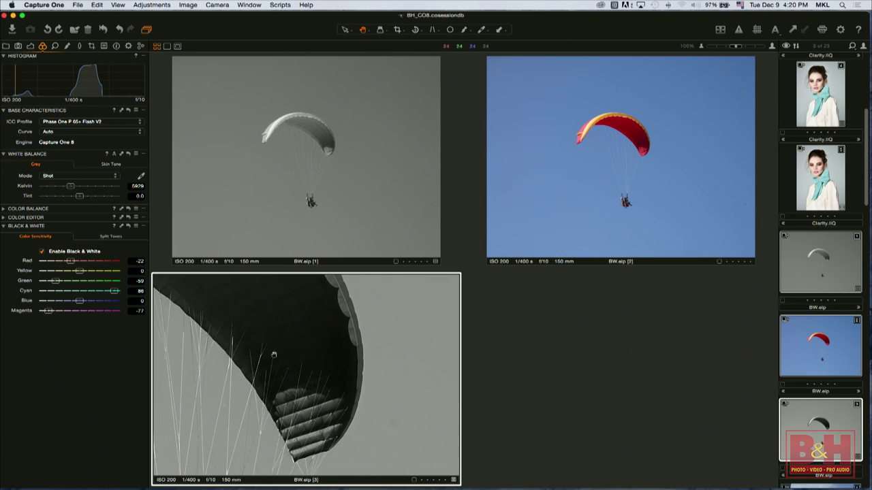
{"action": "left_click", "coordinate": [274, 355]}
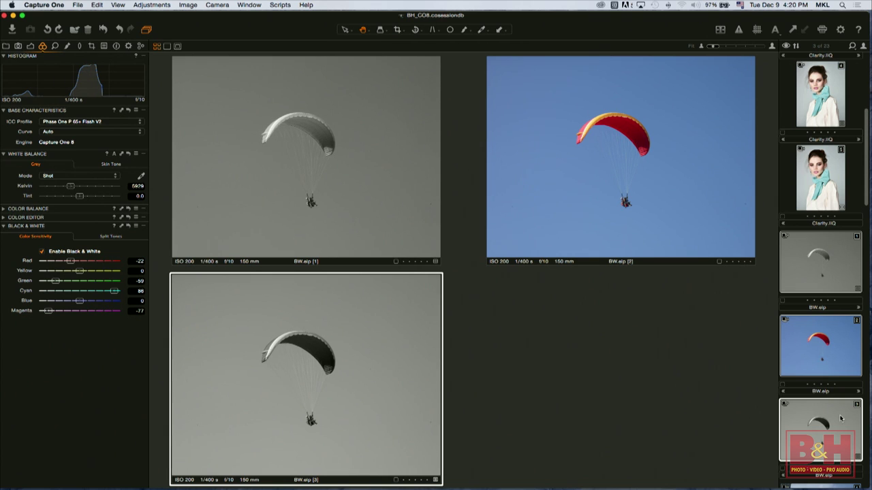
- Convert the first FilmGrain_B&W.IIQ variant to black and white with color sensitivity Red -56, Yellow 74, Cyan -18, Blue -40, Magenta -17
{"action": "scroll", "coordinate": [840, 368], "scroll_direction": "down", "scroll_amount": 5}
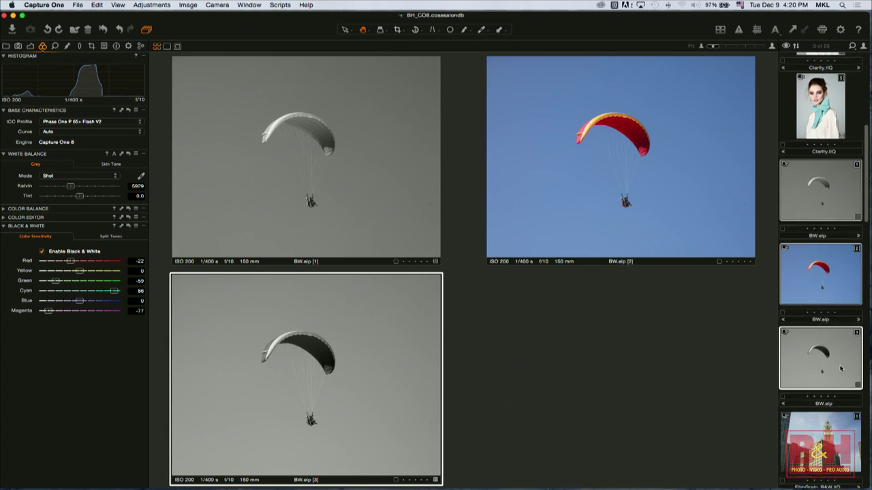
{"action": "scroll", "coordinate": [841, 369], "scroll_direction": "up", "scroll_amount": 1}
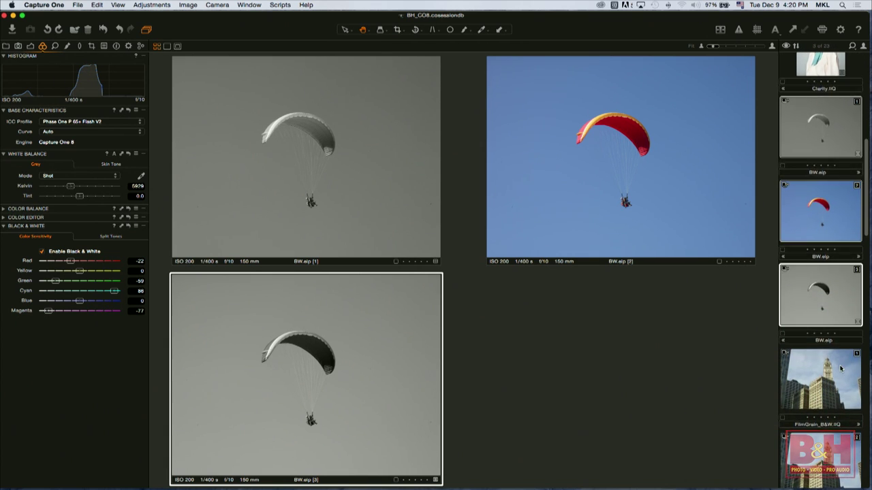
{"action": "left_click", "coordinate": [841, 369]}
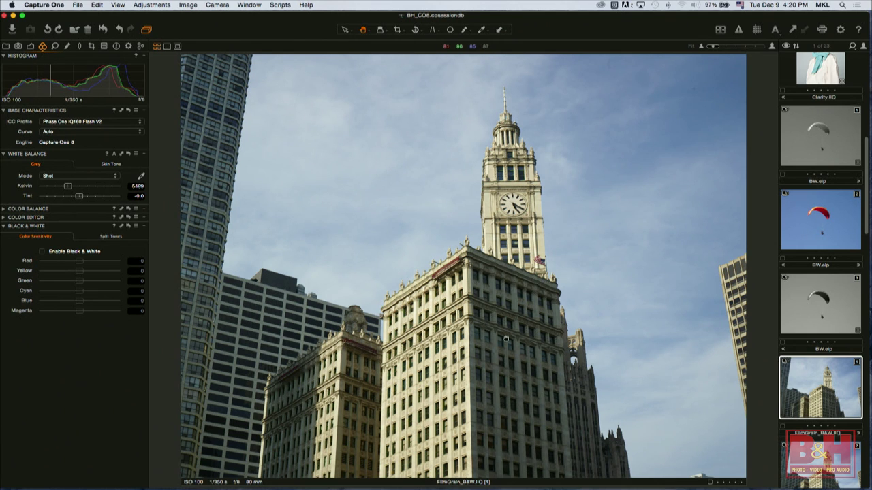
{"action": "left_click", "coordinate": [43, 252]}
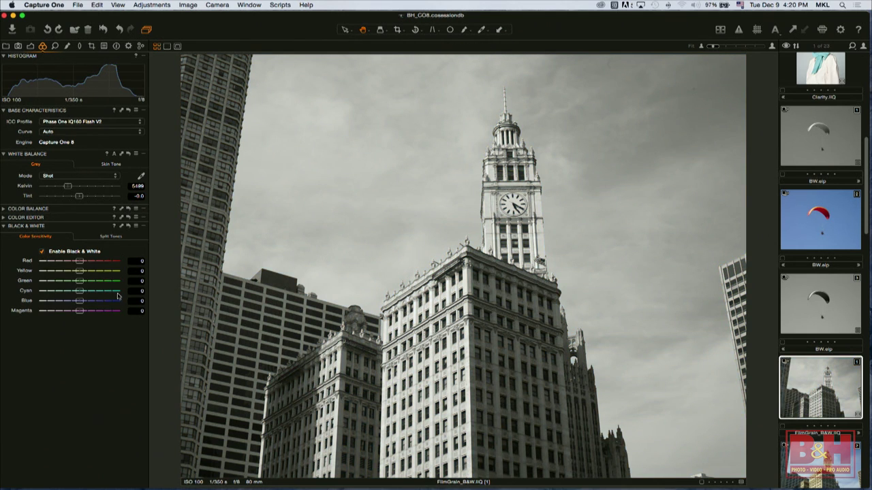
{"action": "left_click_drag", "start_coordinate": [86, 264], "coordinate": [66, 303]}
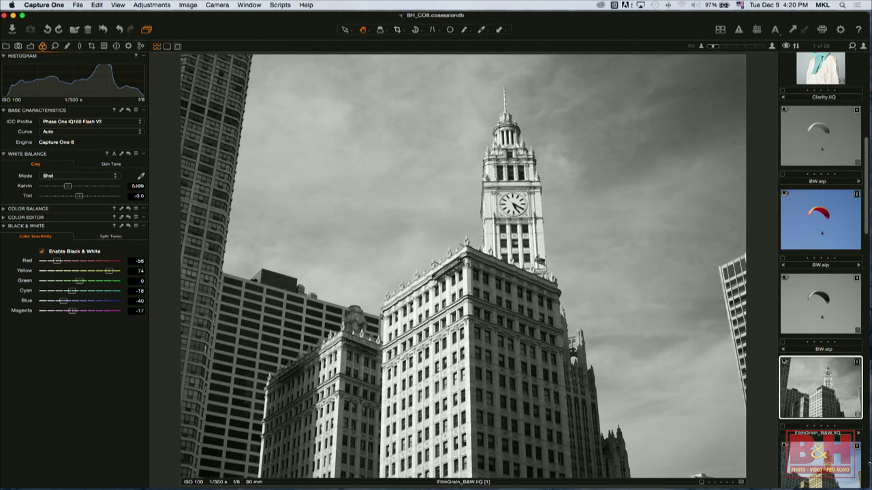
- Show the second, full-color building variant beside the black-and-white one and magnify the clock tower in the black-and-white variant
{"action": "left_click", "coordinate": [836, 463], "text": "super"}
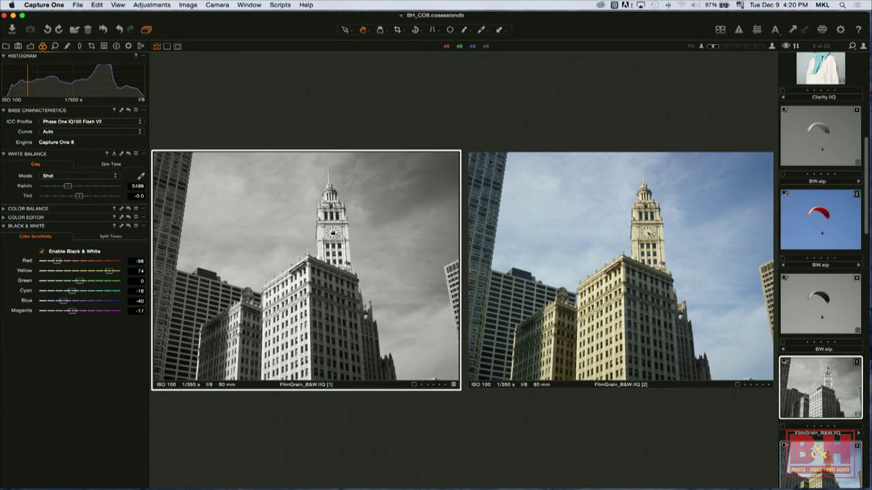
{"action": "double_click", "coordinate": [332, 233]}
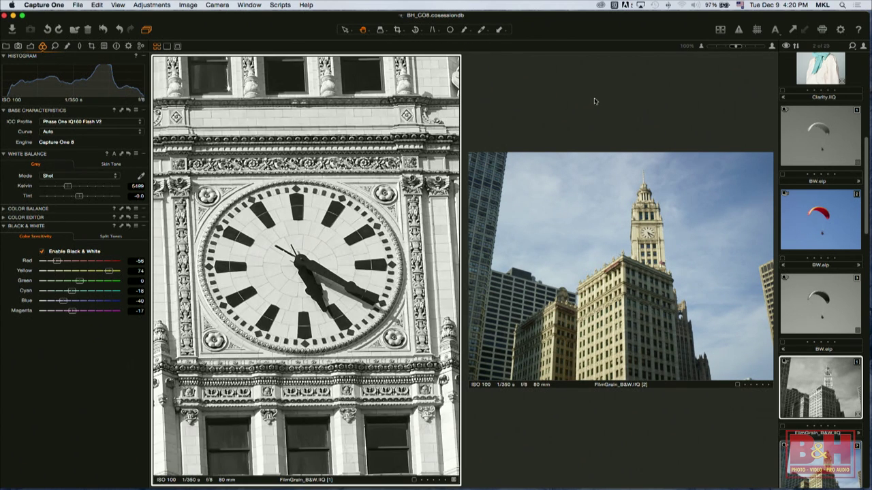
{"action": "left_click_drag", "start_coordinate": [732, 47], "coordinate": [719, 47]}
{"action": "left_click_drag", "start_coordinate": [295, 126], "coordinate": [319, 257]}
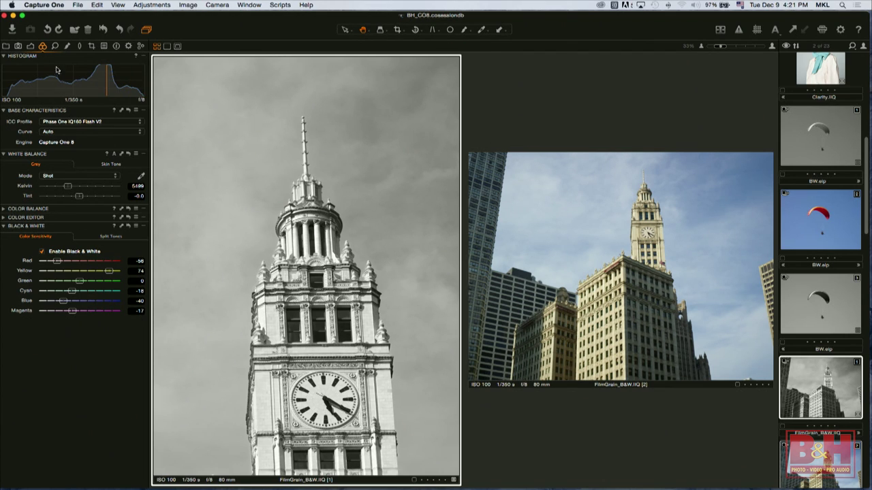
- Apply Fine Grain film grain with Impact 100 to the black-and-white building variant and view the whole image
{"action": "left_click", "coordinate": [55, 47]}
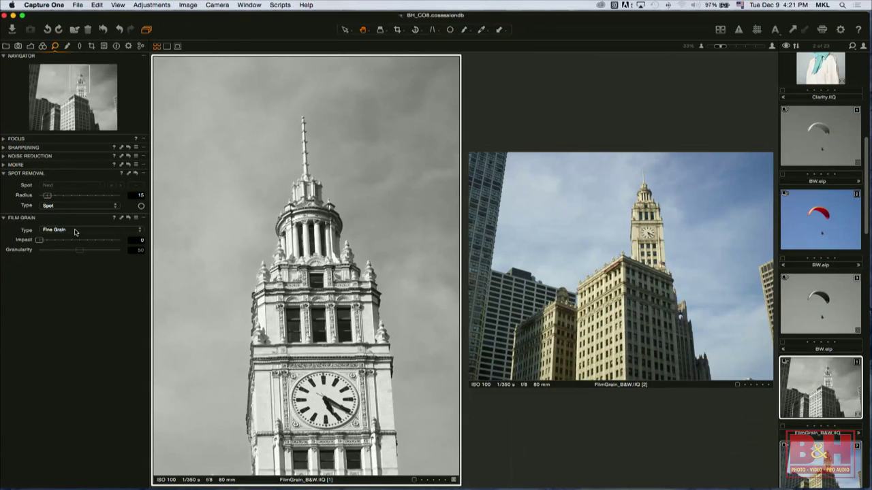
{"action": "left_click", "coordinate": [76, 232]}
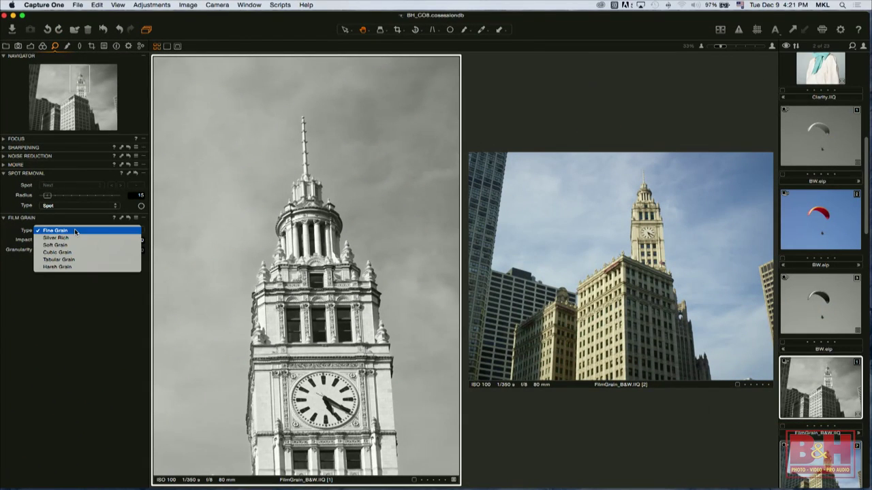
{"action": "left_click", "coordinate": [75, 230]}
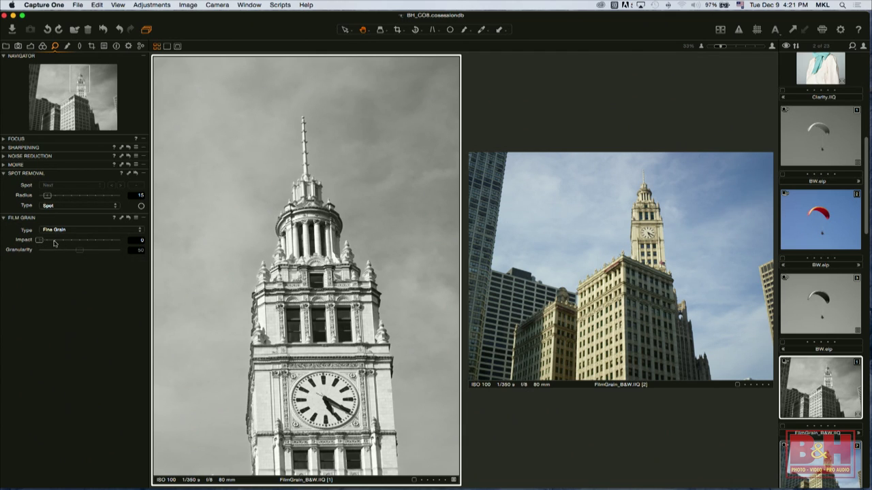
{"action": "left_click_drag", "start_coordinate": [55, 239], "coordinate": [120, 240]}
{"action": "left_click", "coordinate": [306, 238]}
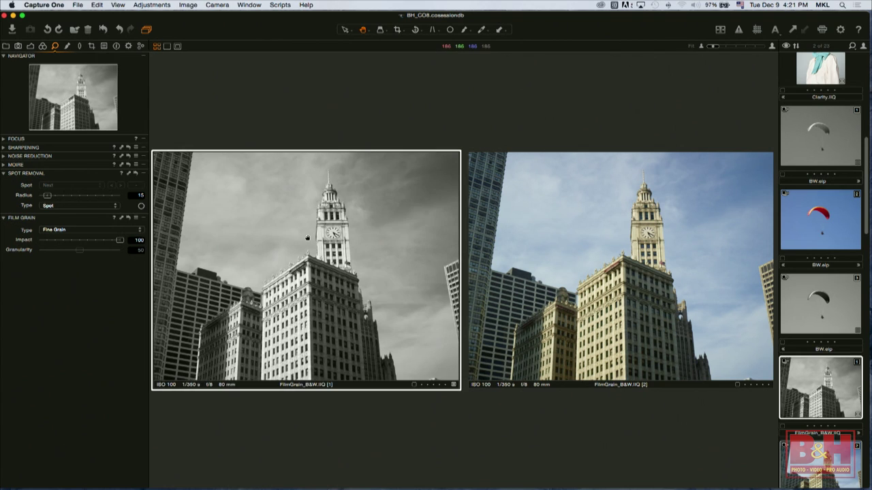
- Examine the fine grain across the sky and tower stonework at 100%, and return to the full image
{"action": "scroll", "coordinate": [329, 236], "scroll_direction": "up", "scroll_amount": 15}
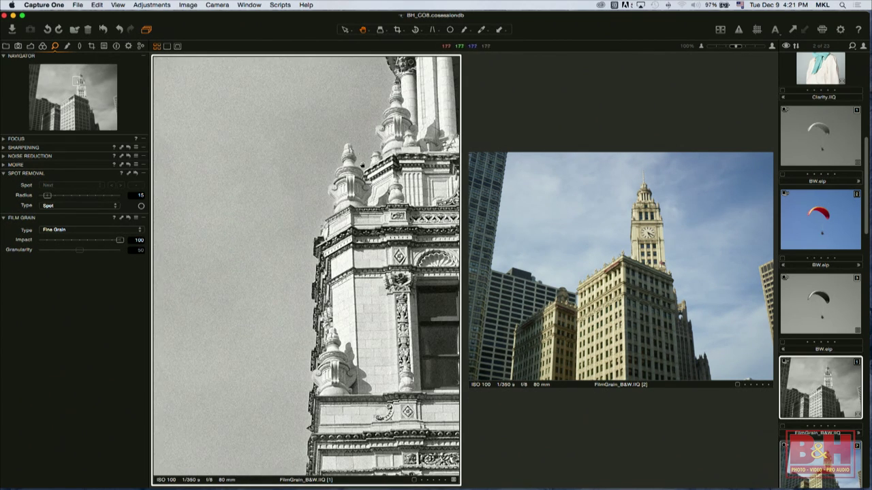
{"action": "scroll", "coordinate": [377, 252], "scroll_direction": "right", "scroll_amount": 2}
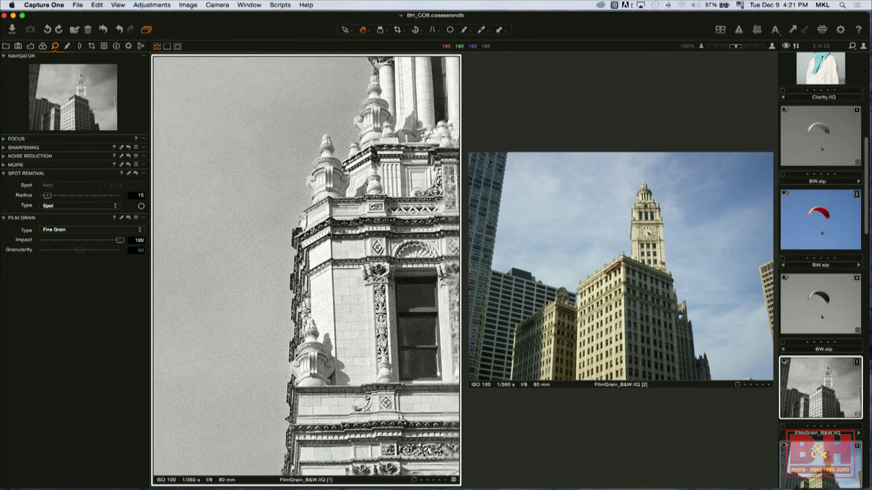
{"action": "scroll", "coordinate": [172, 291], "scroll_direction": "right", "scroll_amount": 5}
{"action": "scroll", "coordinate": [172, 374], "scroll_direction": "right", "scroll_amount": 8}
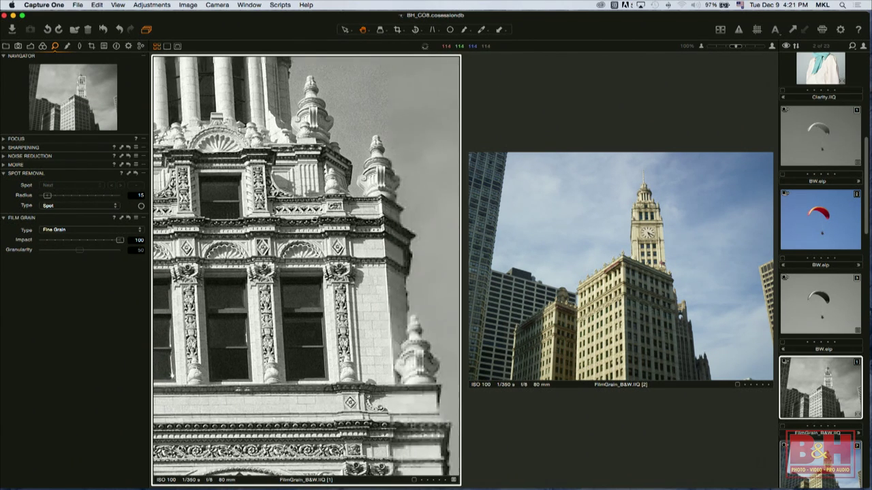
{"action": "key", "text": "super+0"}
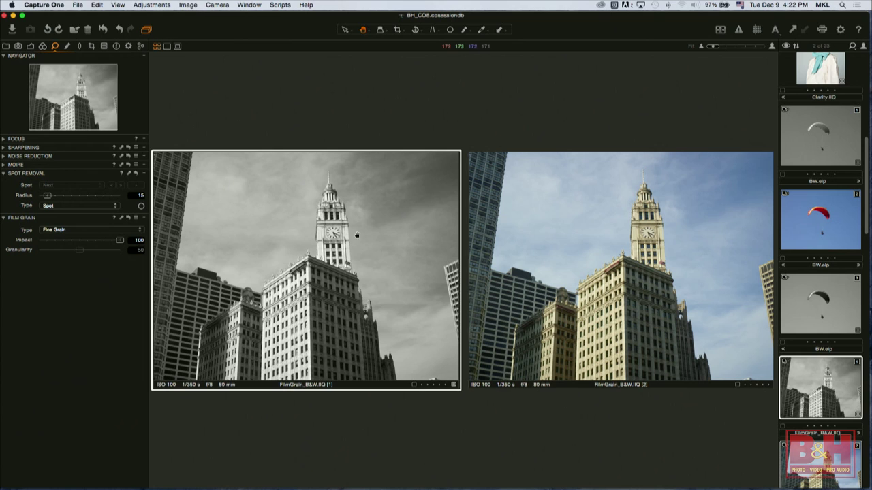
- Add the third FilmGrain_B&W.IIQ variant to the comparison and convert it to black and white
{"action": "scroll", "coordinate": [837, 427], "scroll_direction": "down", "scroll_amount": 2}
{"action": "scroll", "coordinate": [836, 426], "scroll_direction": "down", "scroll_amount": 5}
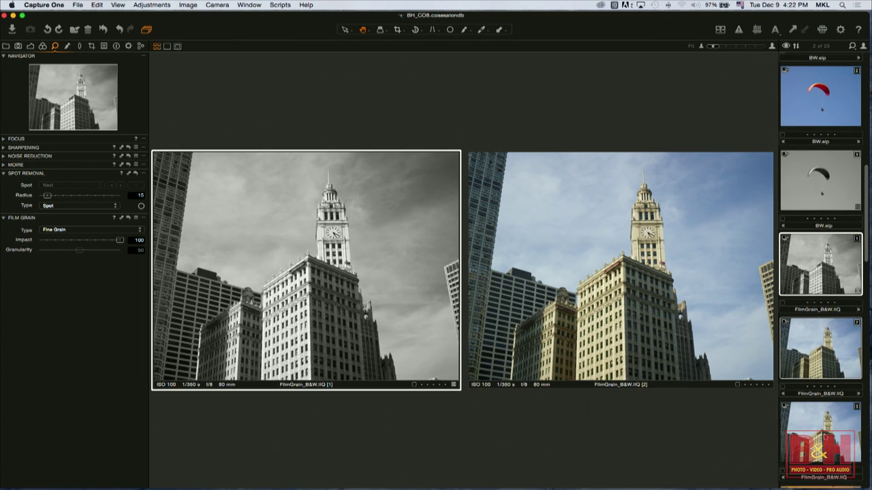
{"action": "key", "text": "F2"}
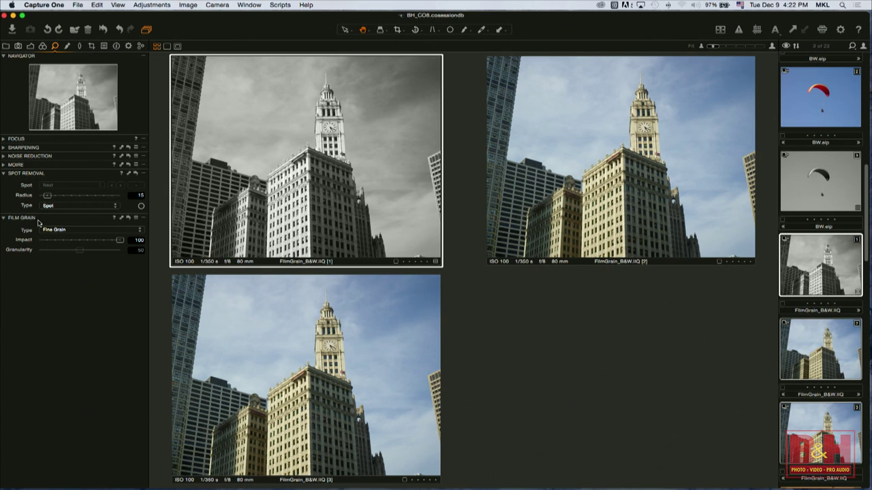
{"action": "left_click", "coordinate": [42, 46]}
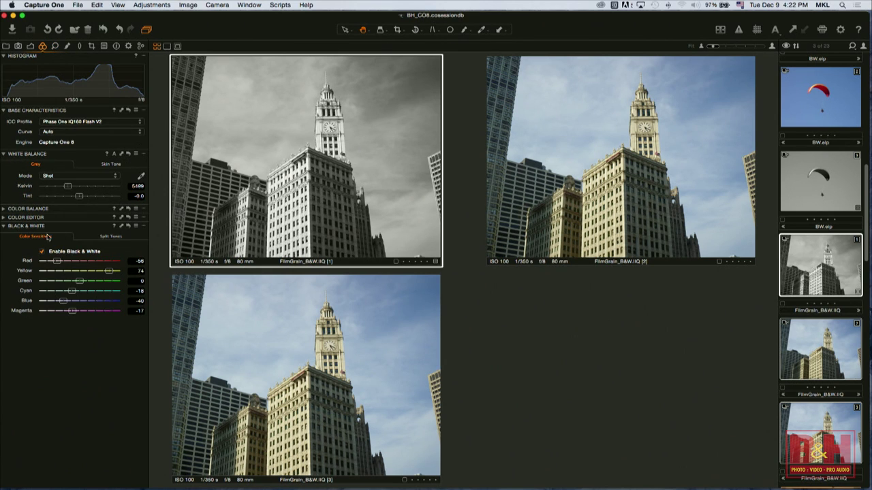
{"action": "left_click", "coordinate": [251, 315]}
{"action": "left_click", "coordinate": [42, 252]}
- Set the third building variant's color sensitivity to Red -29, Yellow -78, Green -57, Blue -47 and Magenta -36
{"action": "left_click_drag", "start_coordinate": [83, 264], "coordinate": [46, 272]}
{"action": "left_click_drag", "start_coordinate": [79, 300], "coordinate": [61, 301]}
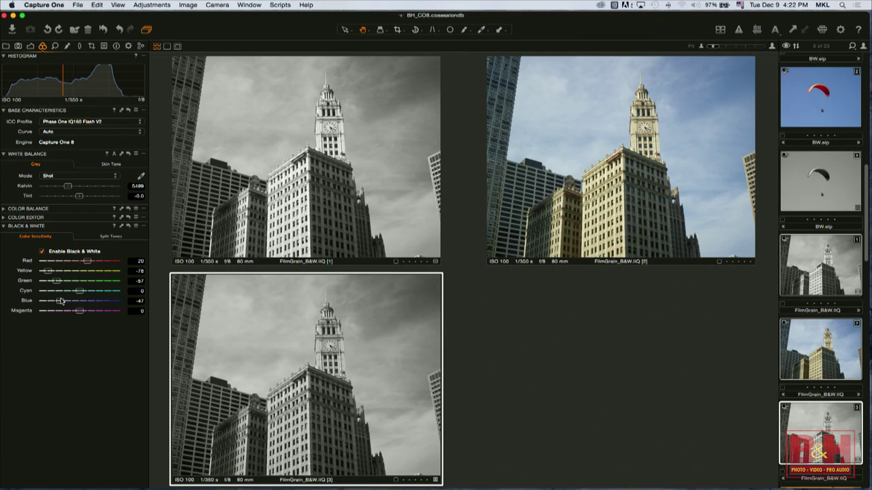
{"action": "left_click_drag", "start_coordinate": [79, 313], "coordinate": [66, 311]}
{"action": "left_click_drag", "start_coordinate": [89, 262], "coordinate": [68, 261]}
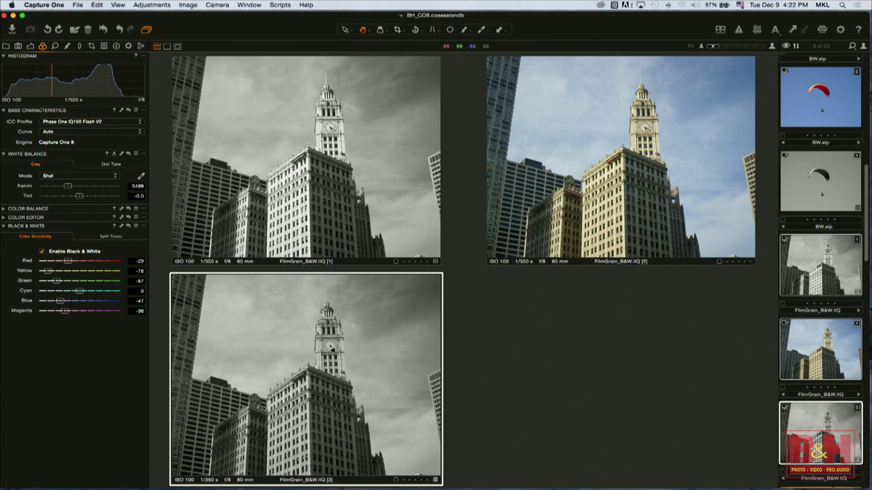
- Compare the two black-and-white building variants and magnify the third variant's tower stonework to 100%
{"action": "left_click", "coordinate": [325, 199]}
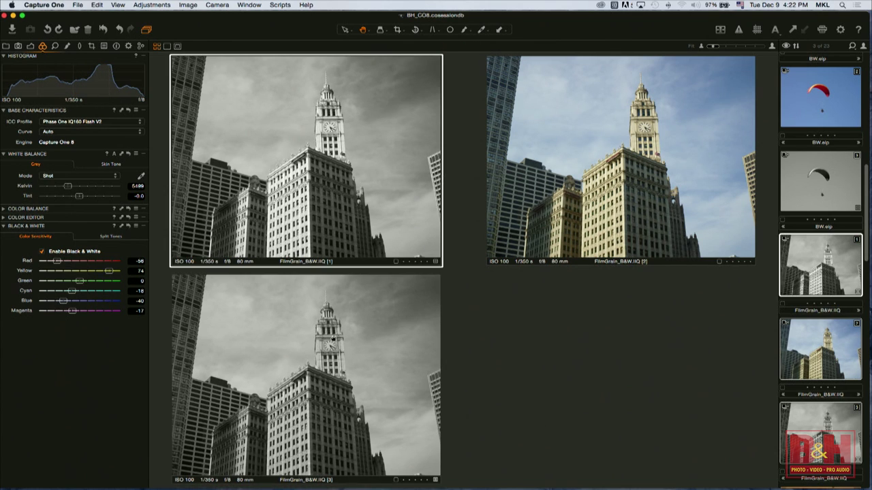
{"action": "left_click", "coordinate": [333, 338]}
{"action": "left_click", "coordinate": [337, 225]}
{"action": "left_click", "coordinate": [334, 347]}
{"action": "left_click_drag", "start_coordinate": [329, 347], "coordinate": [317, 439]}
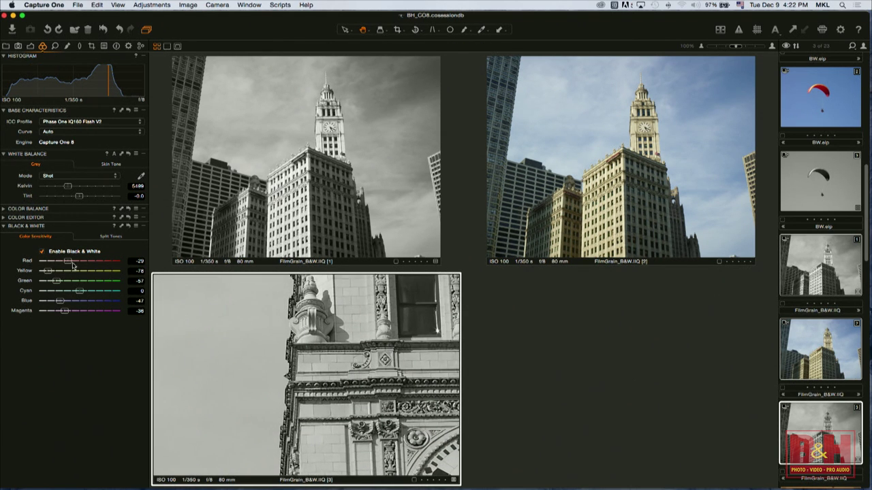
- Apply Harsh Grain film grain to the third building variant with Impact 100 and Granularity 100
{"action": "left_click", "coordinate": [55, 46]}
{"action": "left_click", "coordinate": [68, 234]}
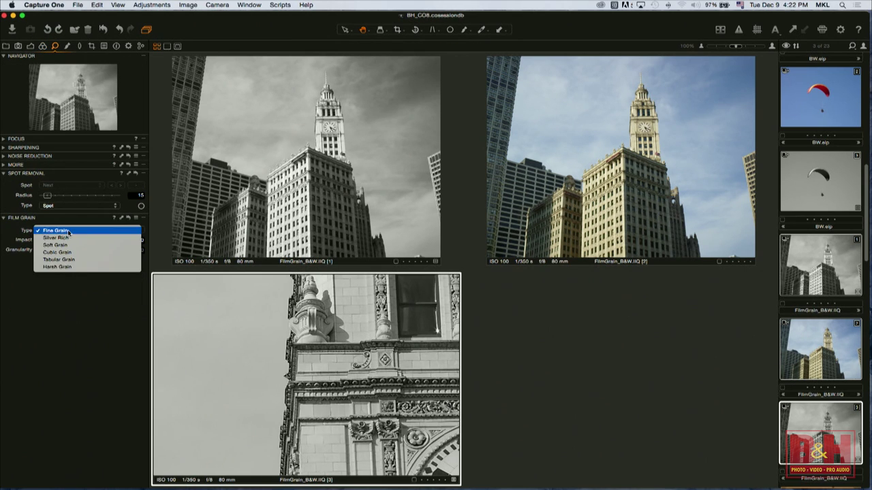
{"action": "left_click", "coordinate": [74, 266]}
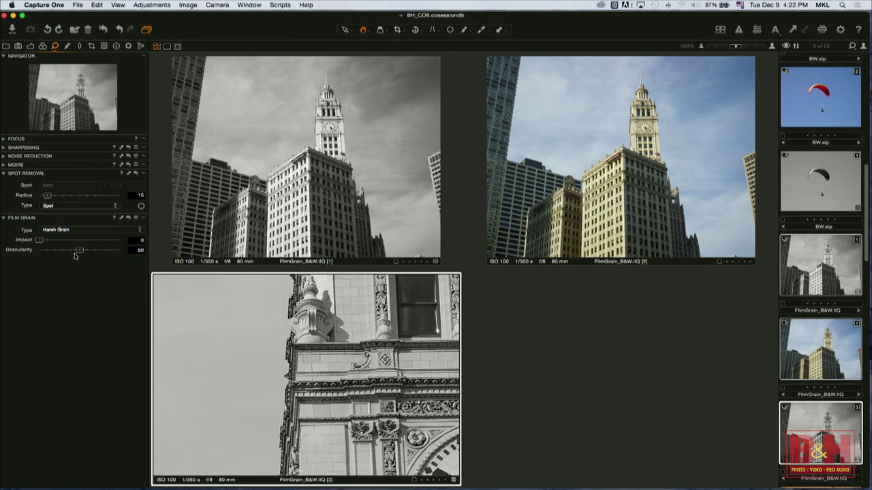
{"action": "left_click_drag", "start_coordinate": [40, 241], "coordinate": [91, 242]}
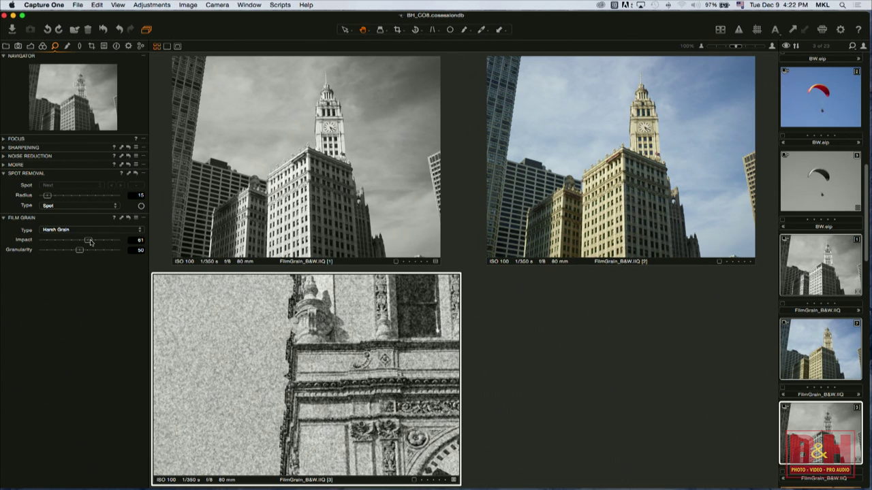
{"action": "double_click", "coordinate": [356, 338]}
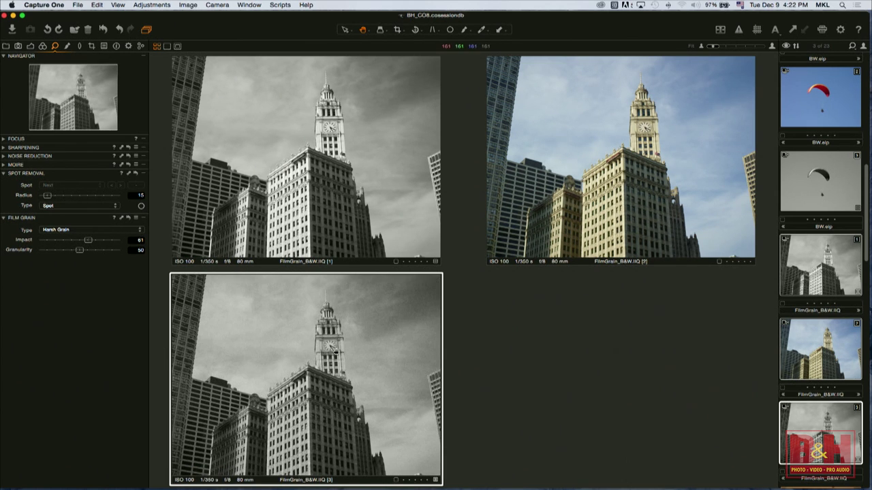
{"action": "left_click_drag", "start_coordinate": [94, 246], "coordinate": [141, 245]}
{"action": "left_click_drag", "start_coordinate": [80, 250], "coordinate": [126, 261]}
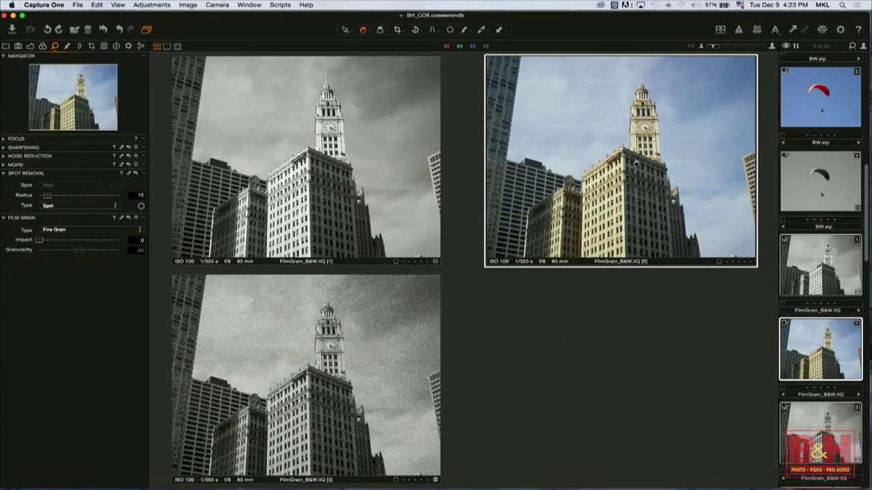
- Compare the harsh-grain and fine-grain variants, examining the first variant's building up close before fitting it to view again
{"action": "left_click", "coordinate": [291, 351]}
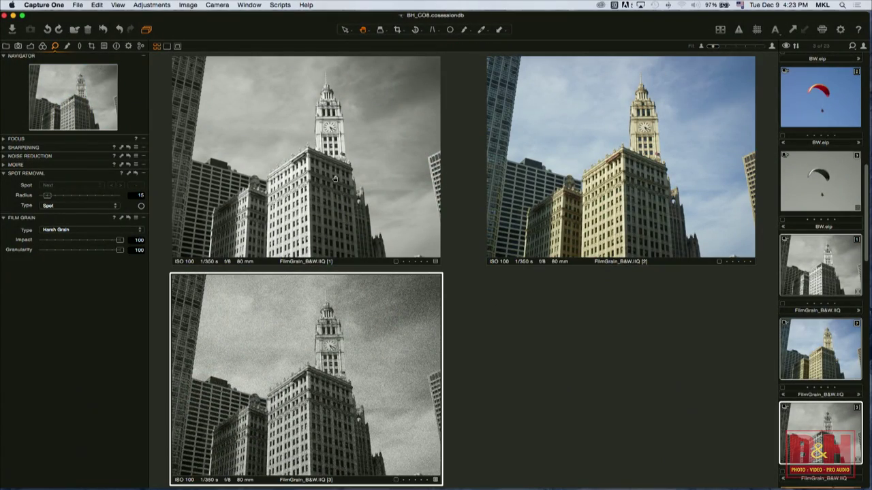
{"action": "left_click", "coordinate": [318, 116]}
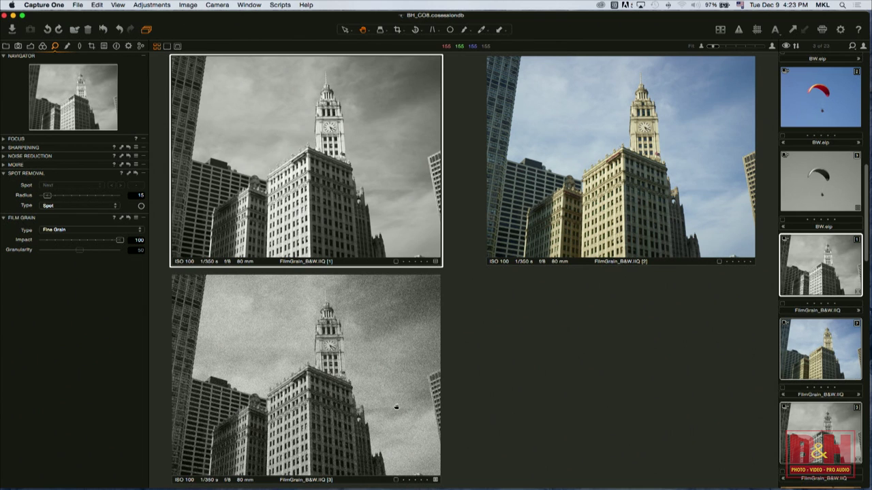
{"action": "left_click", "coordinate": [362, 416]}
{"action": "left_click", "coordinate": [348, 199]}
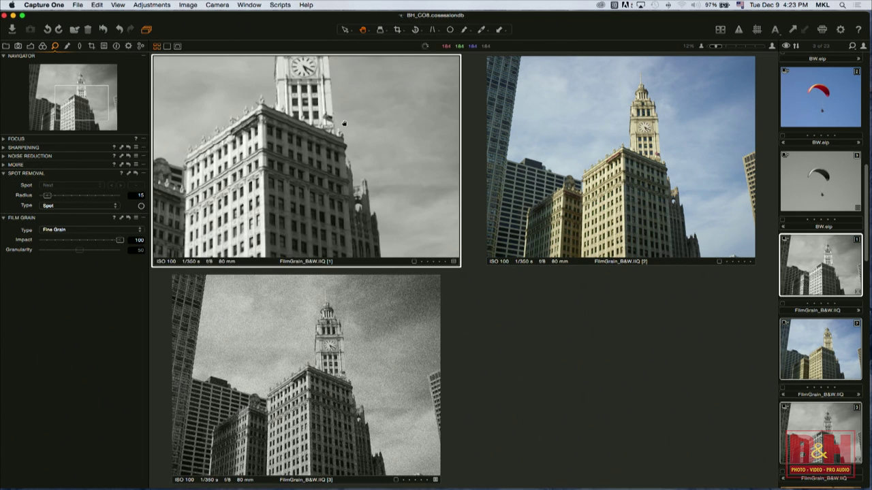
{"action": "left_click", "coordinate": [289, 105]}
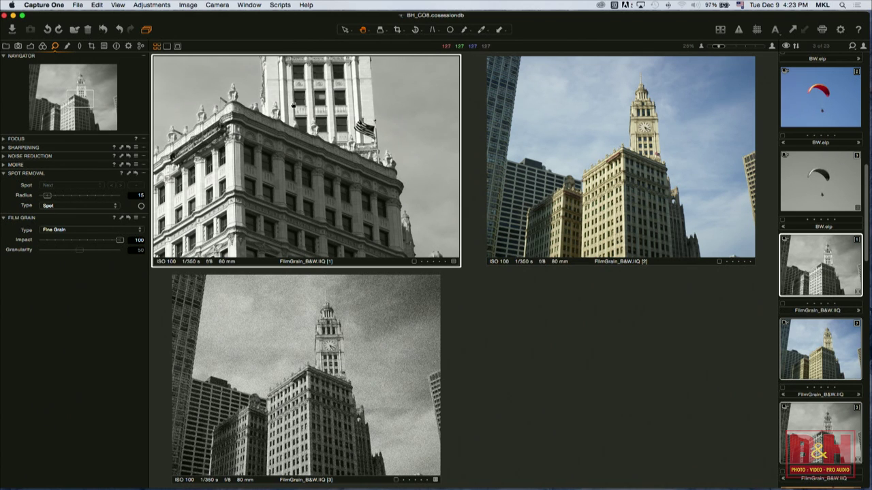
{"action": "left_click", "coordinate": [295, 106]}
{"action": "key", "text": "super+0"}
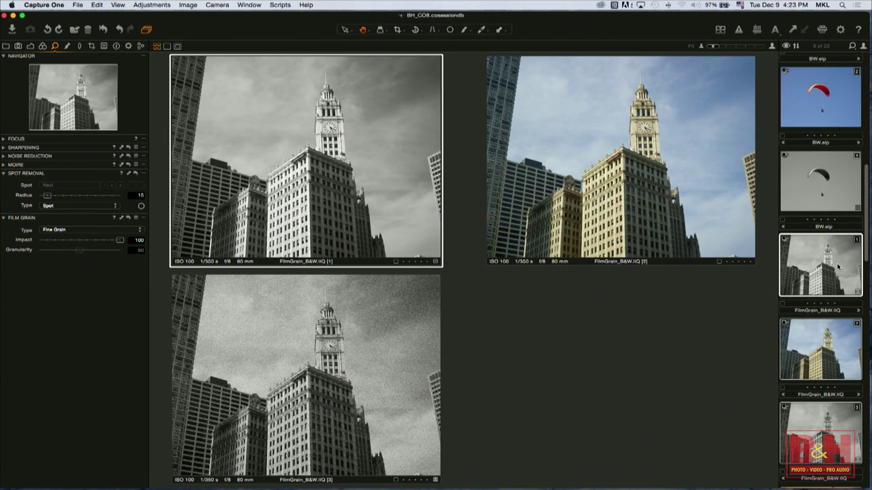
- Open the first WhiteBalanceLocal.TIF variant, the hotel lobby image, on its own
{"action": "scroll", "coordinate": [837, 267], "scroll_direction": "down", "scroll_amount": 6}
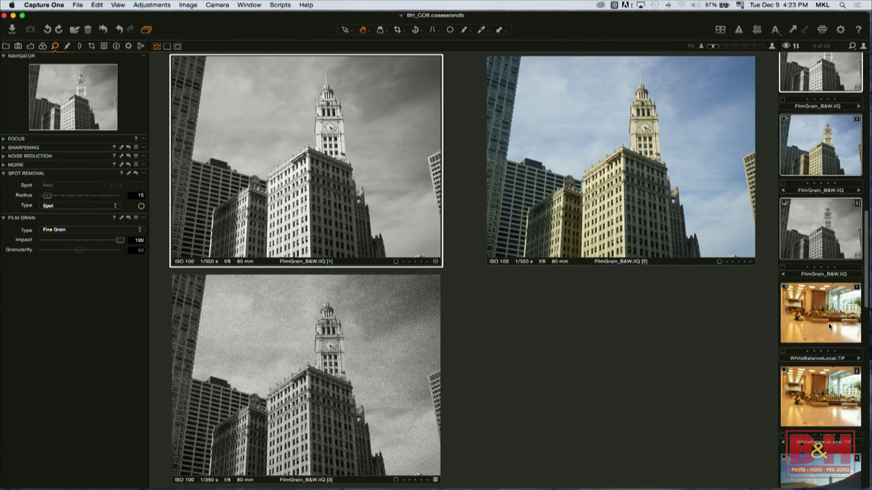
{"action": "left_click", "coordinate": [829, 327]}
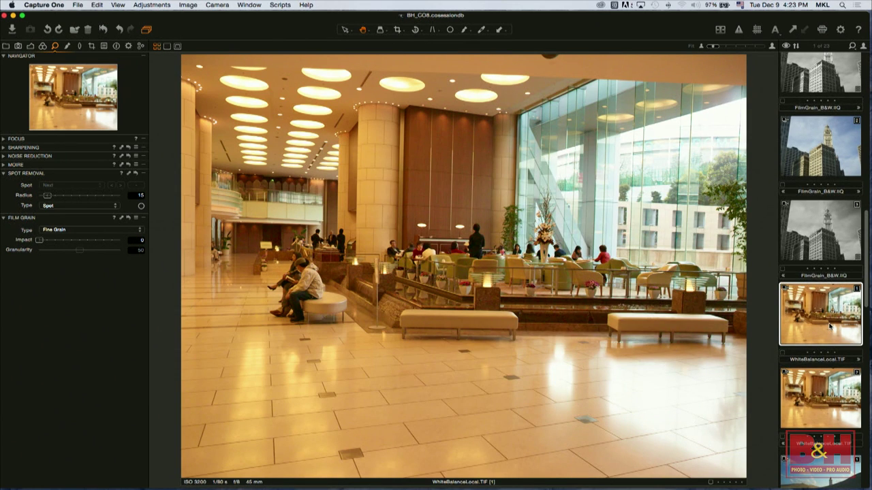
- Neutralise the hotel lobby image's white balance by sampling the floor, trying the ceiling, and finally sampling a pale floor tile again
{"action": "scroll", "coordinate": [834, 328], "scroll_direction": "down", "scroll_amount": 1}
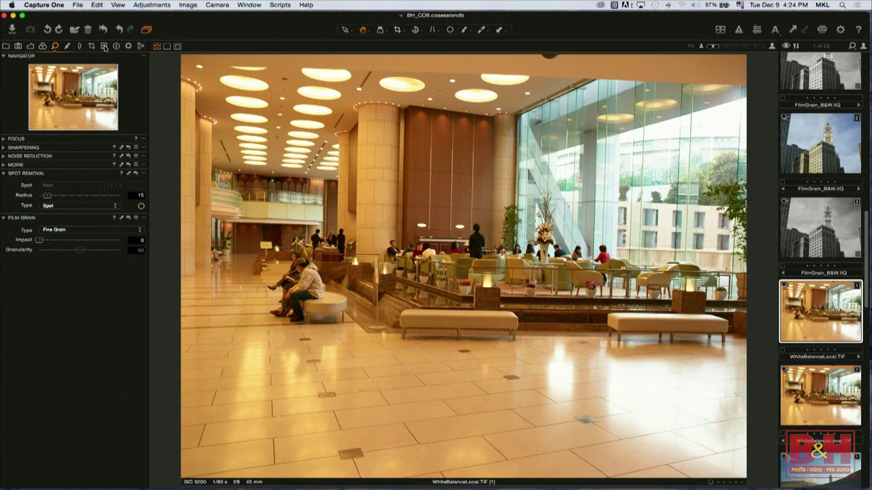
{"action": "left_click", "coordinate": [43, 47]}
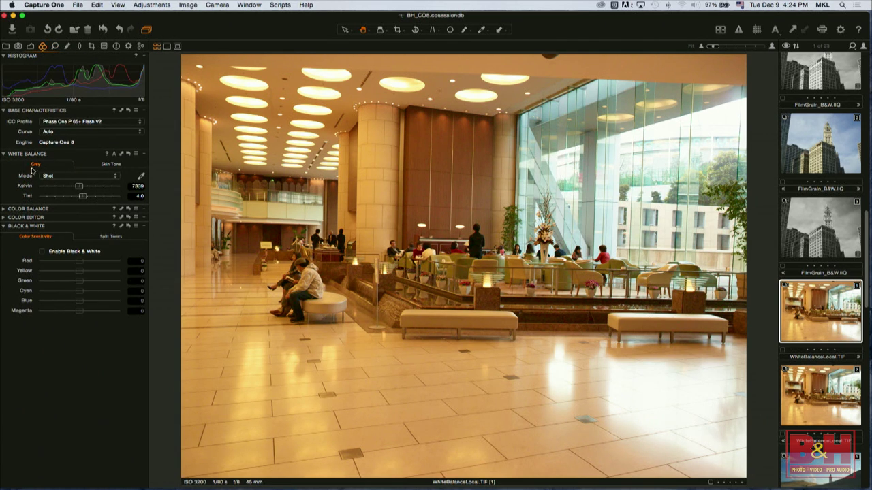
{"action": "left_click", "coordinate": [141, 179]}
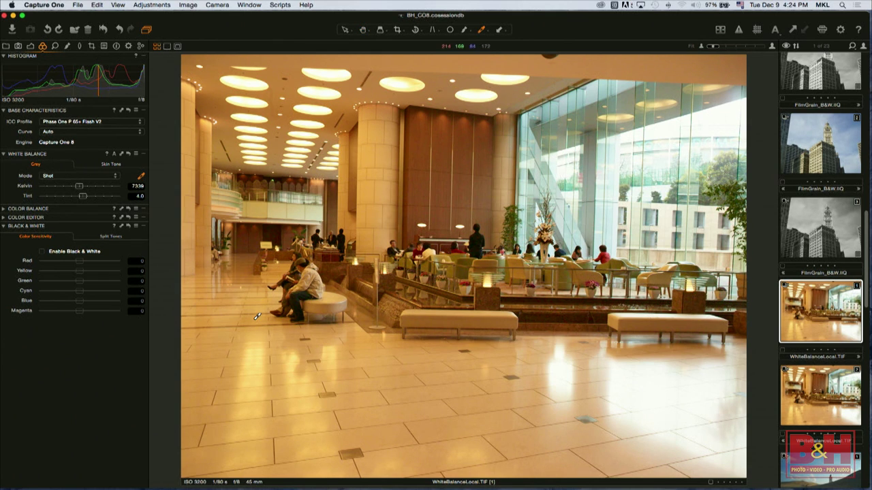
{"action": "left_click", "coordinate": [346, 364]}
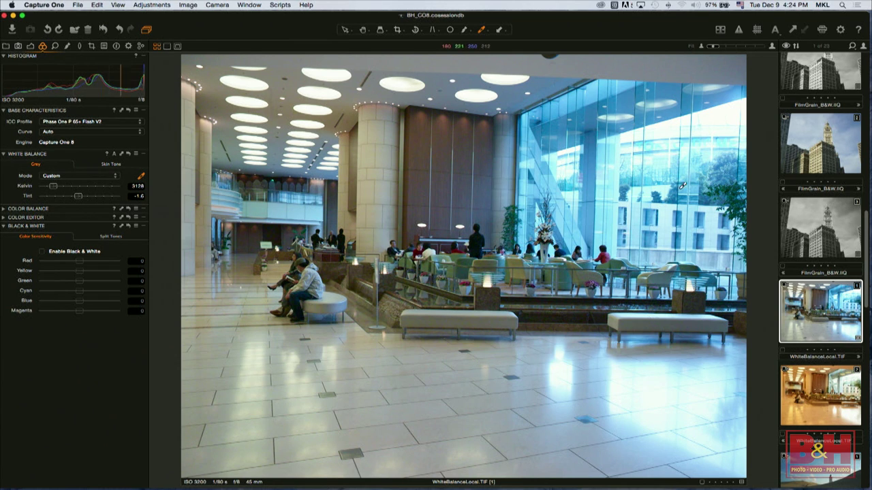
{"action": "left_click", "coordinate": [318, 108]}
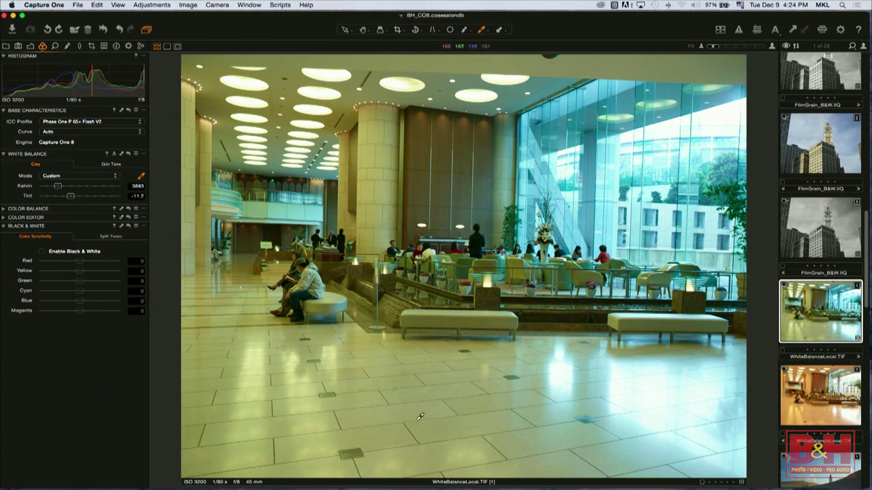
{"action": "left_click", "coordinate": [420, 355]}
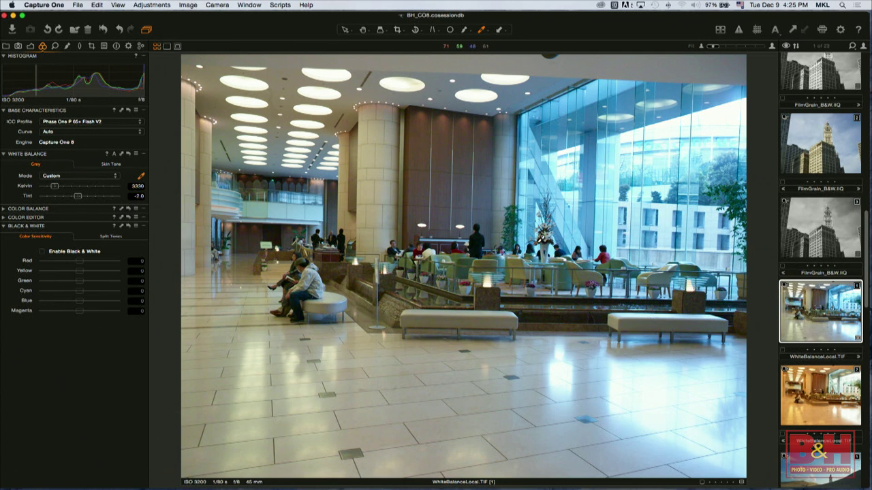
- Show the local adjustment tools for the lobby image and lower the background's Contrast to -8
{"action": "left_click", "coordinate": [55, 46]}
{"action": "left_click", "coordinate": [68, 46]}
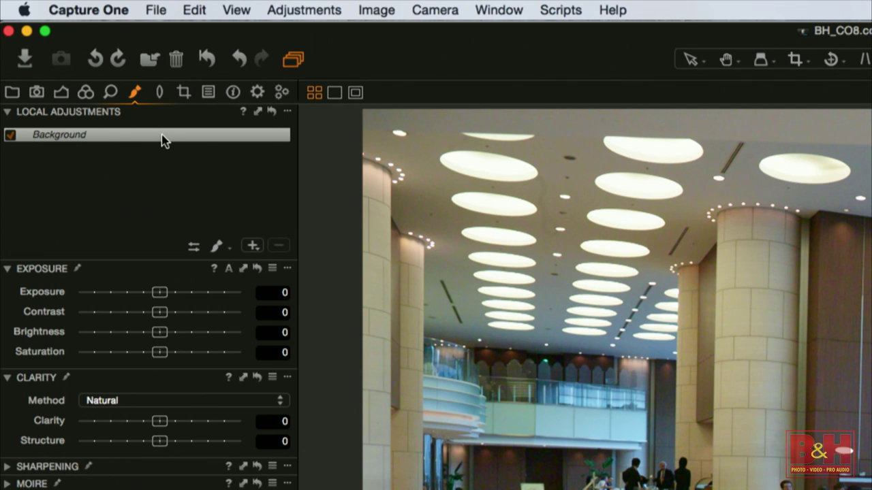
{"action": "scroll", "coordinate": [109, 230], "scroll_direction": "down", "scroll_amount": 1}
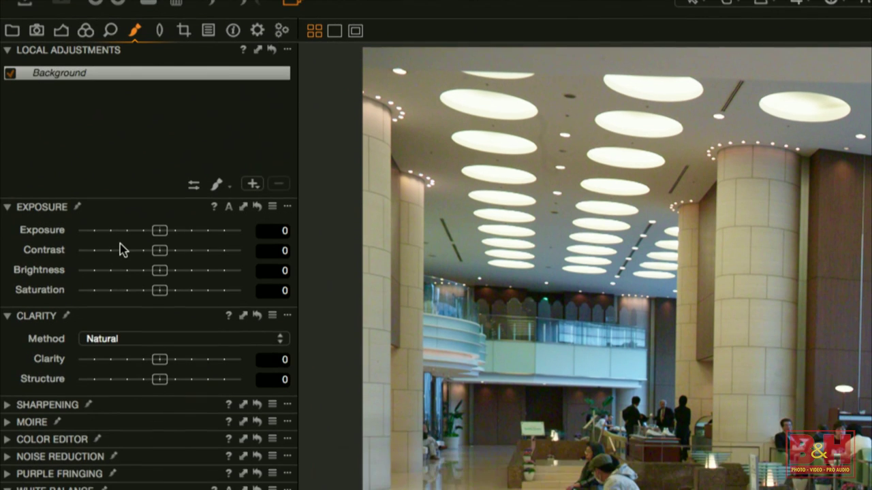
{"action": "left_click", "coordinate": [120, 306]}
{"action": "left_click", "coordinate": [119, 307]}
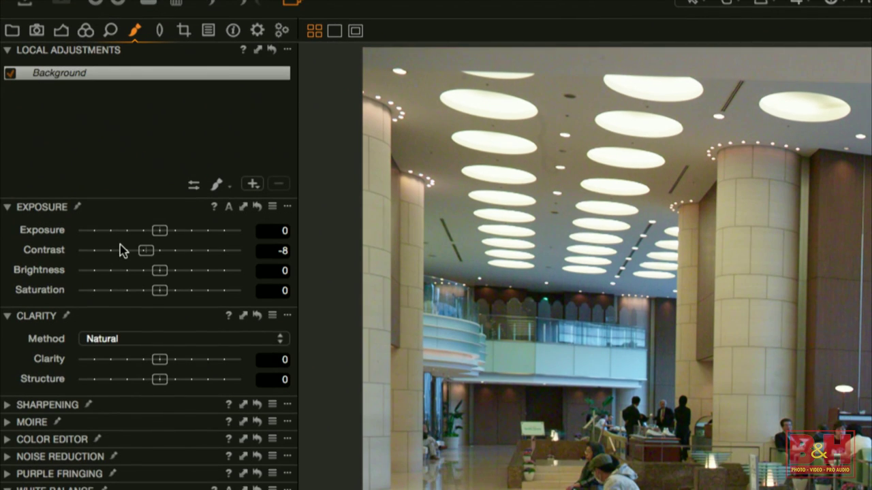
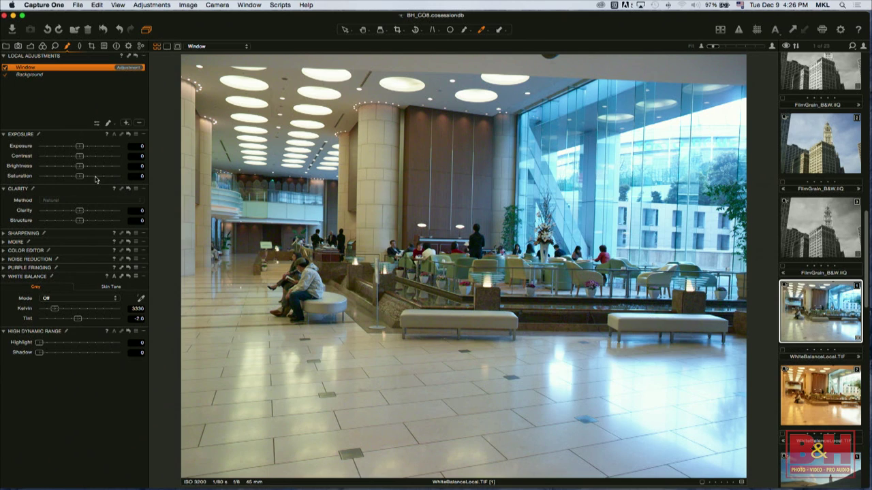
- Adjust the mask brush settings for the Window layer and paint a mask over the lobby's tall glass window
{"action": "left_click", "coordinate": [108, 124]}
{"action": "left_click", "coordinate": [97, 125]}
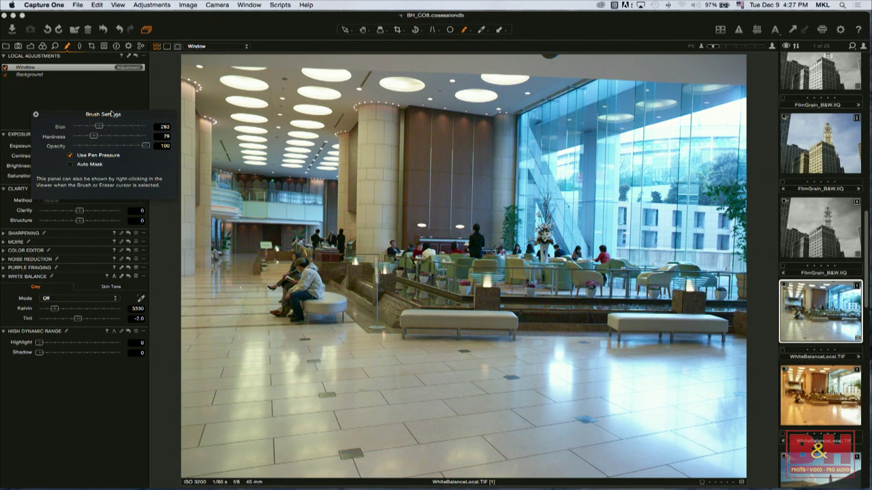
{"action": "left_click_drag", "start_coordinate": [99, 126], "coordinate": [96, 126]}
{"action": "left_click_drag", "start_coordinate": [97, 126], "coordinate": [97, 126]}
{"action": "left_click_drag", "start_coordinate": [96, 126], "coordinate": [96, 135]}
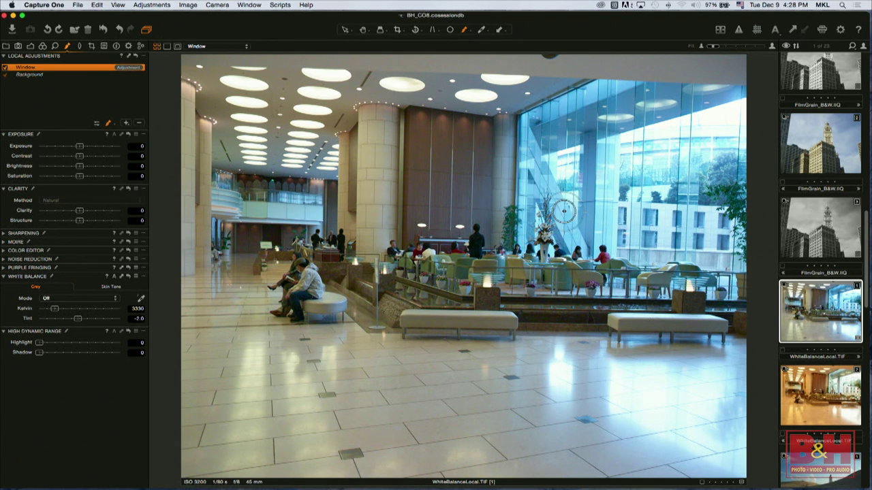
{"action": "mouse_move", "coordinate": [539, 120]}
{"action": "left_mouse_down"}
{"action": "mouse_move", "coordinate": [531, 239]}
{"action": "mouse_move", "coordinate": [722, 262]}
{"action": "mouse_move", "coordinate": [730, 253]}
{"action": "mouse_move", "coordinate": [712, 164]}
{"action": "mouse_move", "coordinate": [727, 113]}
{"action": "mouse_move", "coordinate": [738, 231]}
{"action": "mouse_move", "coordinate": [737, 255]}
{"action": "mouse_move", "coordinate": [722, 265]}
{"action": "mouse_move", "coordinate": [665, 257]}
{"action": "mouse_move", "coordinate": [662, 232]}
{"action": "mouse_move", "coordinate": [695, 222]}
{"action": "mouse_move", "coordinate": [572, 211]}
{"action": "mouse_move", "coordinate": [552, 161]}
{"action": "mouse_move", "coordinate": [560, 112]}
{"action": "mouse_move", "coordinate": [592, 87]}
{"action": "mouse_move", "coordinate": [712, 101]}
{"action": "mouse_move", "coordinate": [736, 112]}
{"action": "mouse_move", "coordinate": [715, 171]}
{"action": "mouse_move", "coordinate": [698, 187]}
{"action": "mouse_move", "coordinate": [677, 136]}
{"action": "mouse_move", "coordinate": [657, 198]}
{"action": "mouse_move", "coordinate": [627, 128]}
{"action": "mouse_move", "coordinate": [610, 137]}
{"action": "mouse_move", "coordinate": [664, 113]}
{"action": "mouse_move", "coordinate": [579, 150]}
{"action": "mouse_move", "coordinate": [574, 166]}
{"action": "mouse_move", "coordinate": [617, 194]}
{"action": "mouse_move", "coordinate": [705, 224]}
{"action": "mouse_move", "coordinate": [602, 215]}
{"action": "mouse_move", "coordinate": [627, 237]}
{"action": "mouse_move", "coordinate": [696, 156]}
{"action": "mouse_move", "coordinate": [640, 104]}
{"action": "mouse_move", "coordinate": [664, 90]}
{"action": "mouse_move", "coordinate": [709, 90]}
{"action": "mouse_move", "coordinate": [732, 116]}
{"action": "mouse_move", "coordinate": [735, 199]}
{"action": "mouse_move", "coordinate": [528, 147]}
{"action": "mouse_move", "coordinate": [523, 245]}
{"action": "mouse_move", "coordinate": [545, 240]}
{"action": "left_mouse_up"}
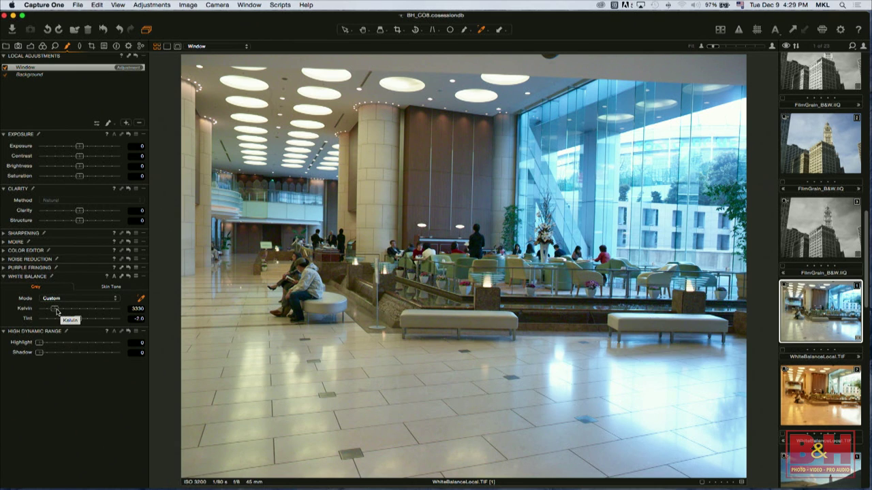
- Set the Window layer's white balance to Kelvin 8465 and Tint 8.0, and show the second lobby variant alongside for comparison
{"action": "left_click_drag", "start_coordinate": [57, 311], "coordinate": [88, 312]}
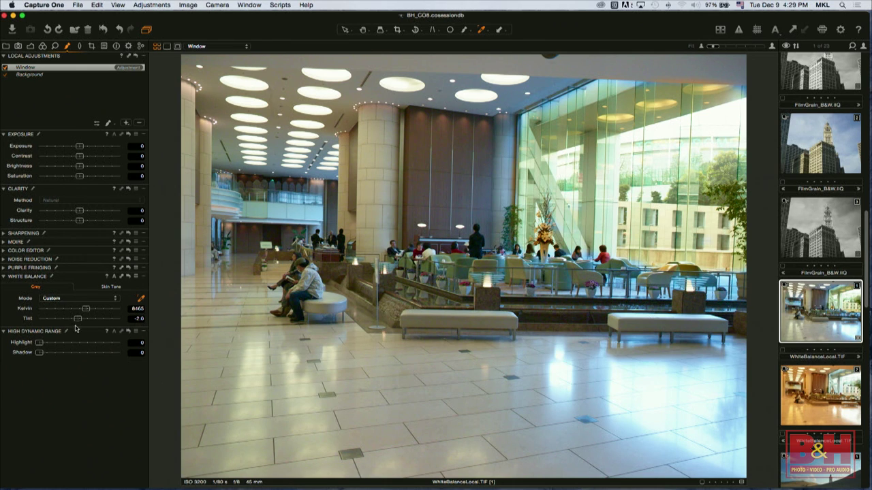
{"action": "mouse_move", "coordinate": [79, 324]}
{"action": "left_mouse_down"}
{"action": "mouse_move", "coordinate": [70, 324]}
{"action": "mouse_move", "coordinate": [86, 325]}
{"action": "left_mouse_up"}
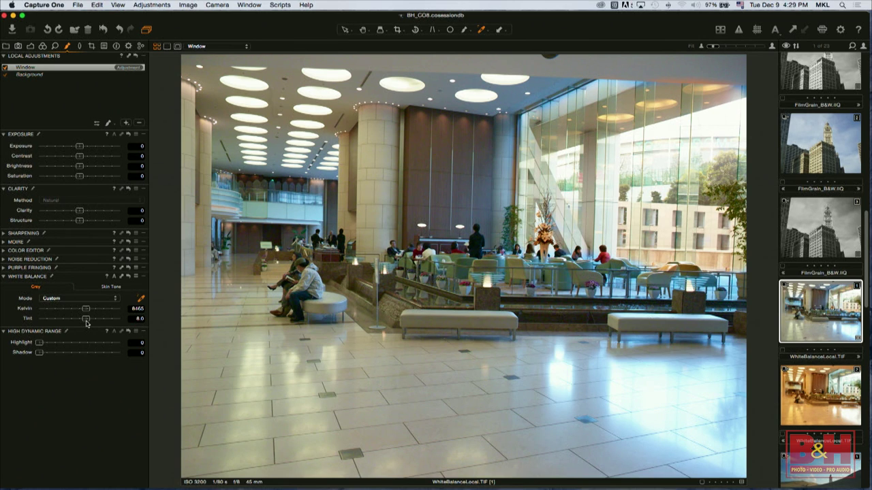
{"action": "left_click", "coordinate": [836, 396], "text": "super"}
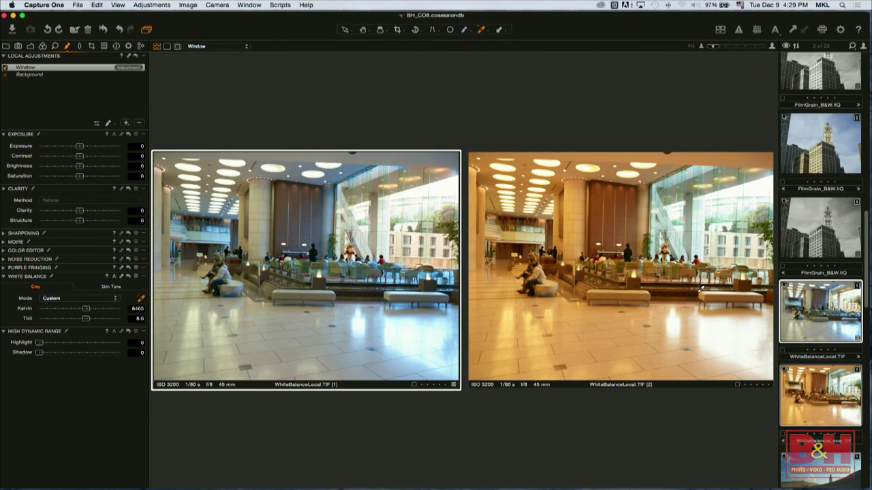
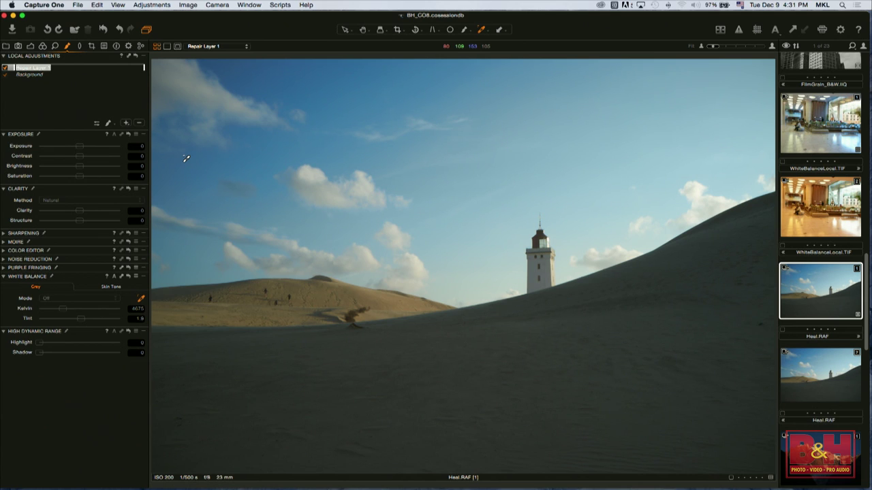
- Name the new heal layer on the lighthouse image People
{"action": "type", "text": "H"}
{"action": "type", "text": "eople"}
{"action": "key", "text": "Return"}
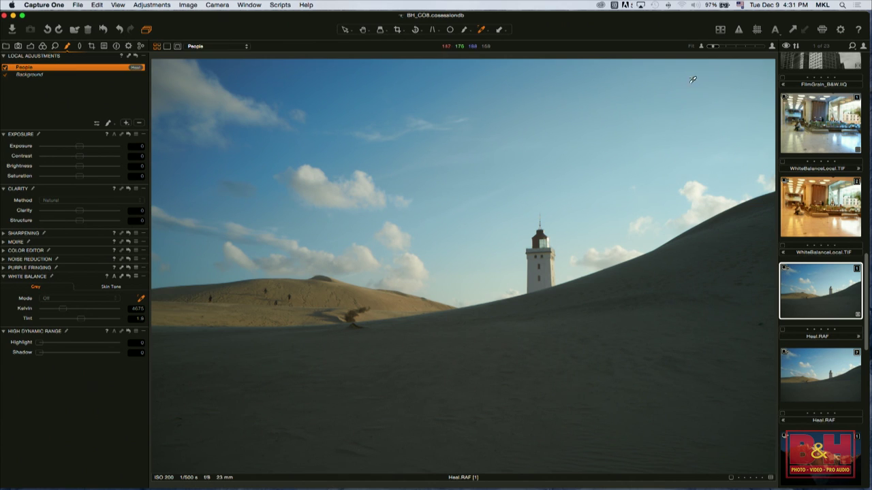
- Activate the mask brush for the People layer and set its size to 38 for covering the people on the dune
{"action": "left_click", "coordinate": [363, 30]}
{"action": "left_click", "coordinate": [226, 294]}
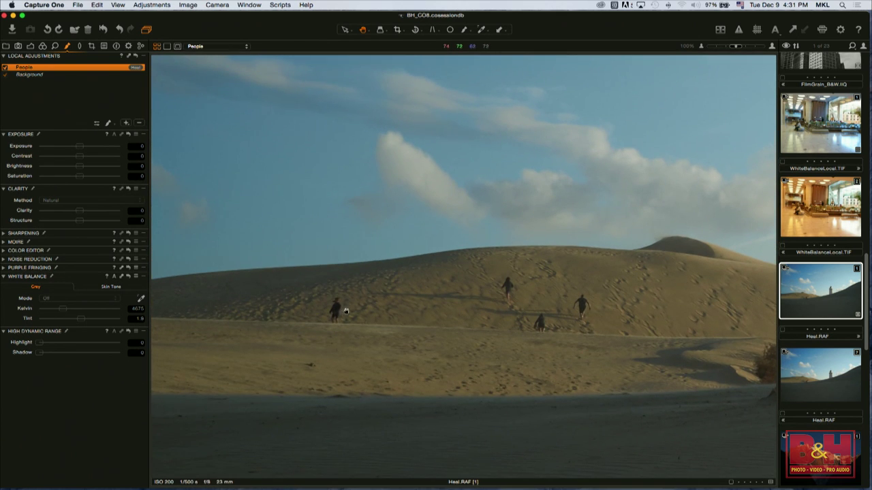
{"action": "left_click", "coordinate": [108, 126]}
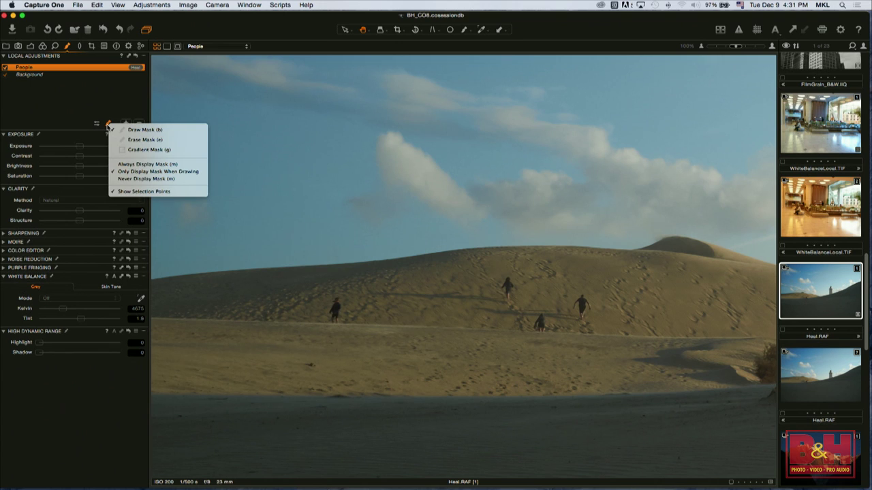
{"action": "left_click", "coordinate": [108, 127]}
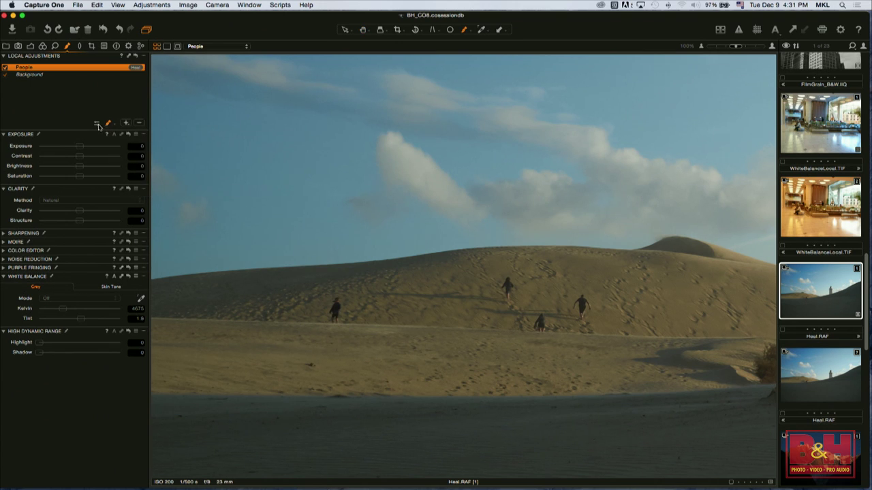
{"action": "left_click", "coordinate": [96, 125]}
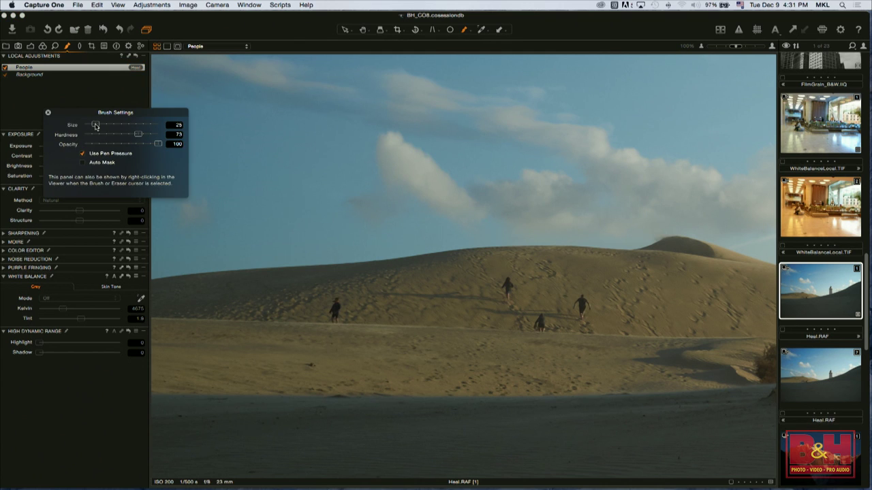
{"action": "left_click_drag", "start_coordinate": [96, 125], "coordinate": [112, 120]}
{"action": "left_click", "coordinate": [47, 113]}
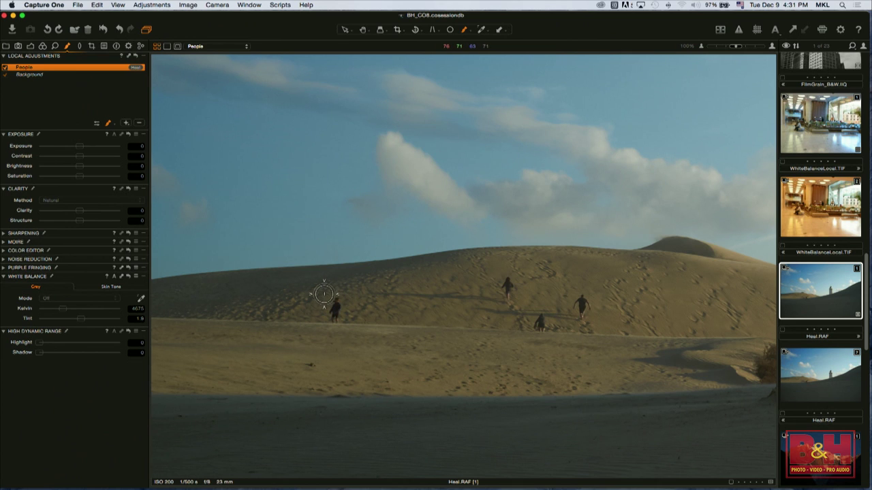
- Reopen the brush settings over the image and fine-tune the brush's size and hardness
{"action": "right_click", "coordinate": [324, 295]}
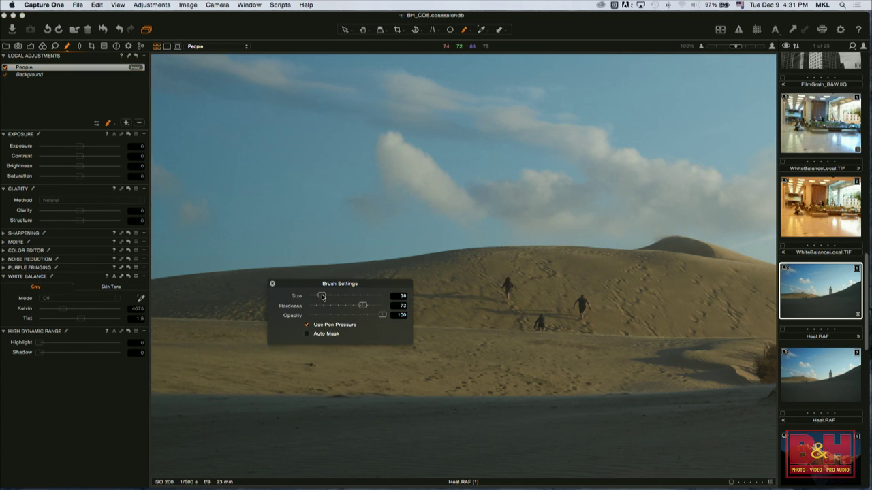
{"action": "left_click_drag", "start_coordinate": [349, 289], "coordinate": [271, 231]}
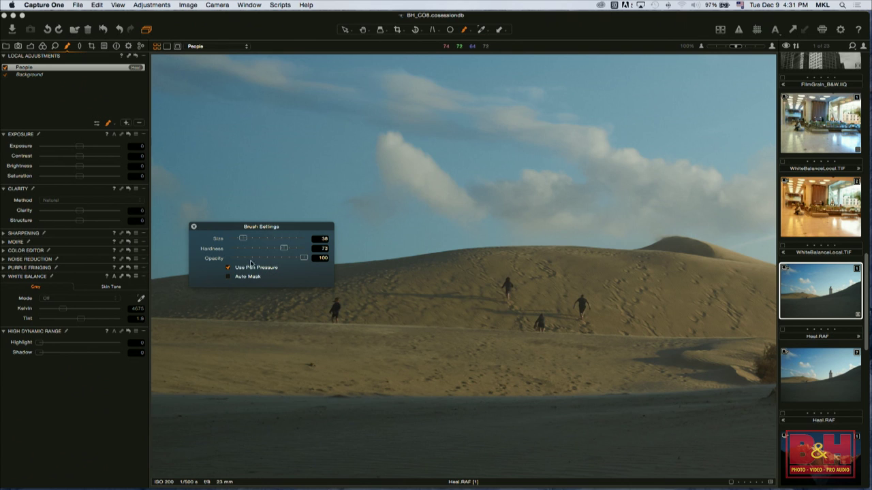
{"action": "left_click_drag", "start_coordinate": [246, 241], "coordinate": [243, 238]}
{"action": "mouse_move", "coordinate": [284, 250]}
{"action": "left_mouse_down"}
{"action": "mouse_move", "coordinate": [273, 248]}
{"action": "mouse_move", "coordinate": [286, 248]}
{"action": "left_mouse_up"}
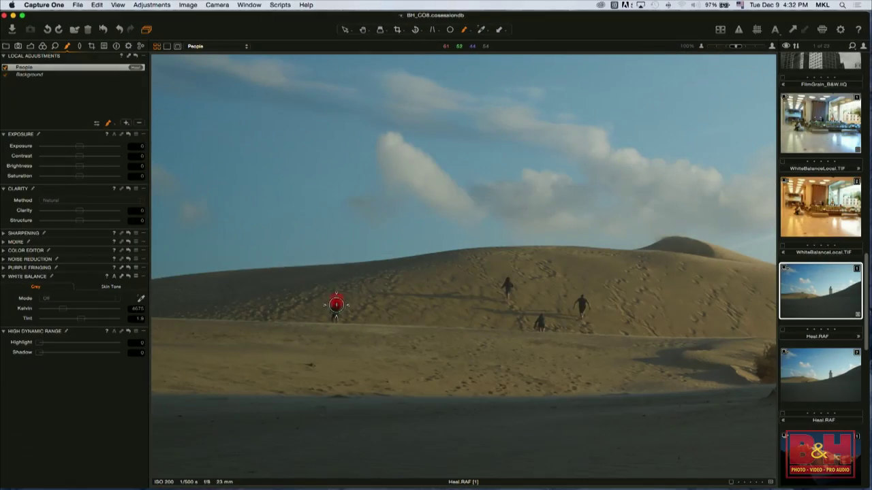
- Paint over the leftmost person on the dune and move the heal source point onto the clear sand right beside them
{"action": "left_click_drag", "start_coordinate": [336, 305], "coordinate": [334, 317]}
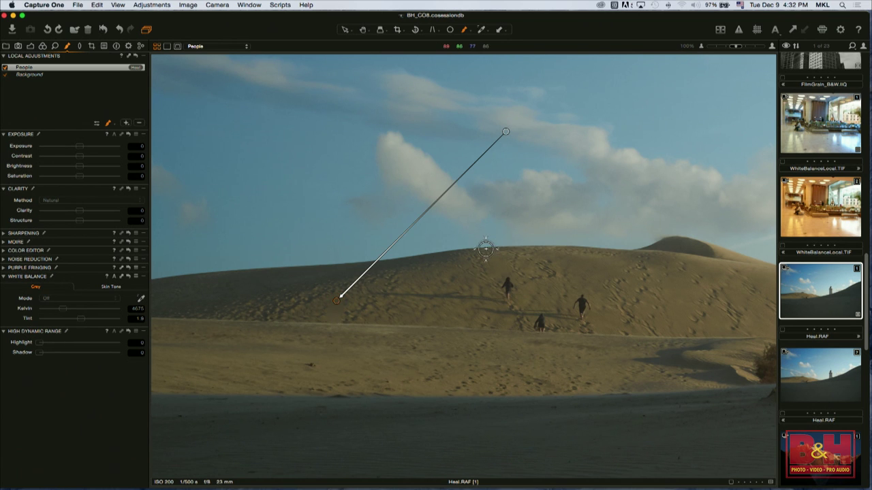
{"action": "scroll", "coordinate": [486, 249], "scroll_direction": "up", "scroll_amount": 5}
{"action": "scroll", "coordinate": [485, 239], "scroll_direction": "down", "scroll_amount": 5}
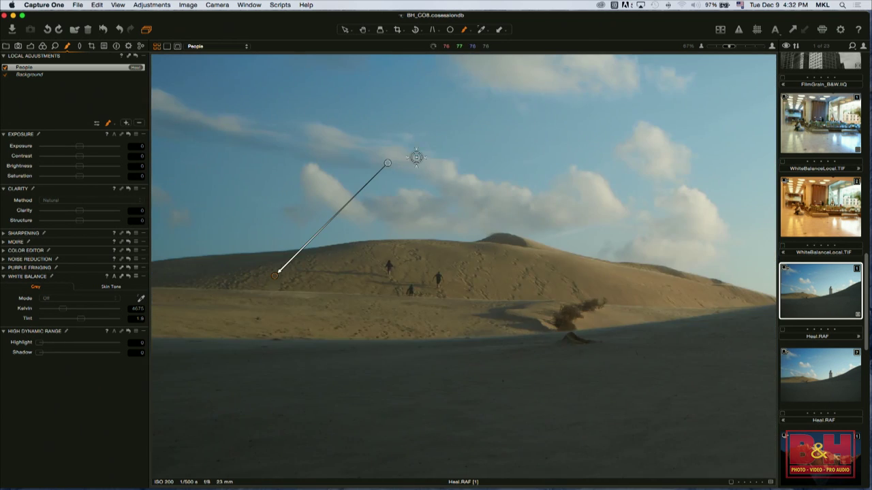
{"action": "mouse_move", "coordinate": [385, 167]}
{"action": "left_mouse_down"}
{"action": "mouse_move", "coordinate": [294, 278]}
{"action": "mouse_move", "coordinate": [302, 275]}
{"action": "left_mouse_up"}
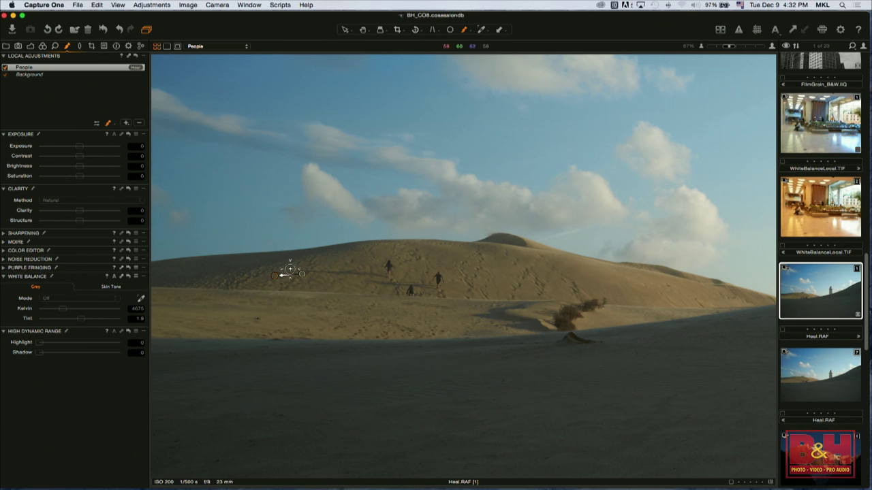
- Paint over the uppermost person on the dune in the People heal layer and adjust the heal source point on the nearby sand
{"action": "left_click_drag", "start_coordinate": [730, 46], "coordinate": [741, 47]}
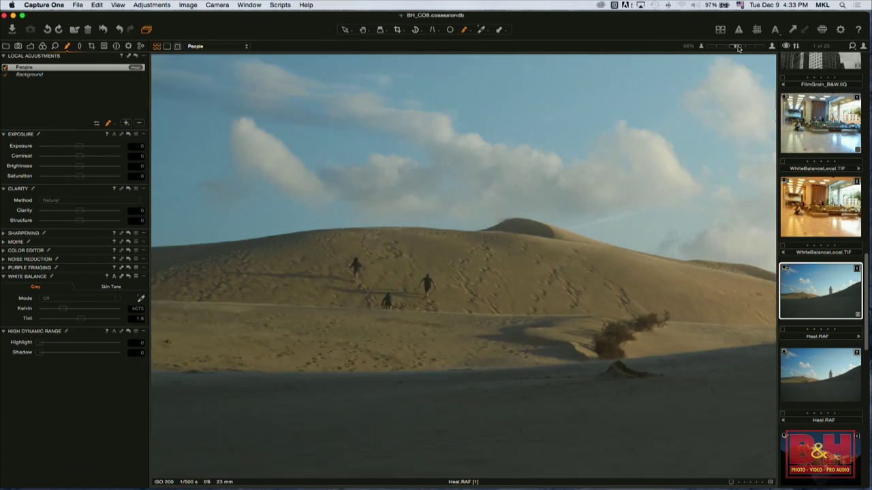
{"action": "left_click", "coordinate": [362, 30]}
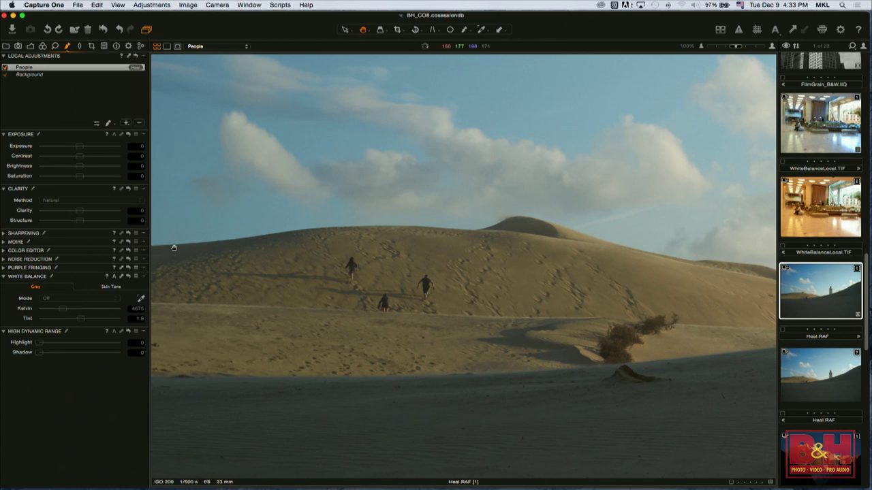
{"action": "left_click_drag", "start_coordinate": [212, 276], "coordinate": [250, 297]}
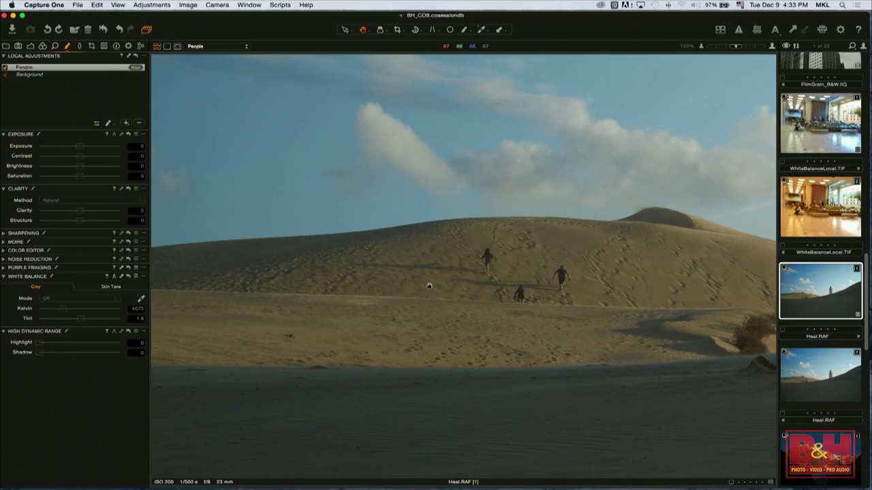
{"action": "left_click", "coordinate": [745, 47]}
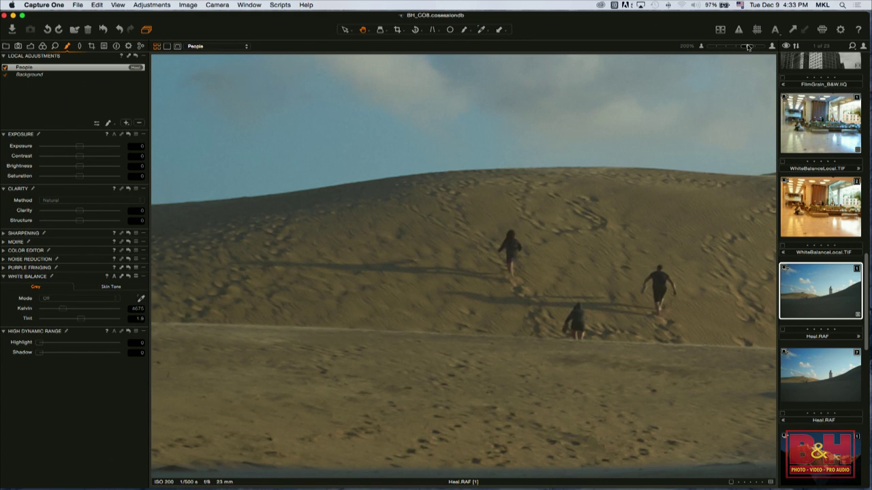
{"action": "left_click", "coordinate": [746, 46]}
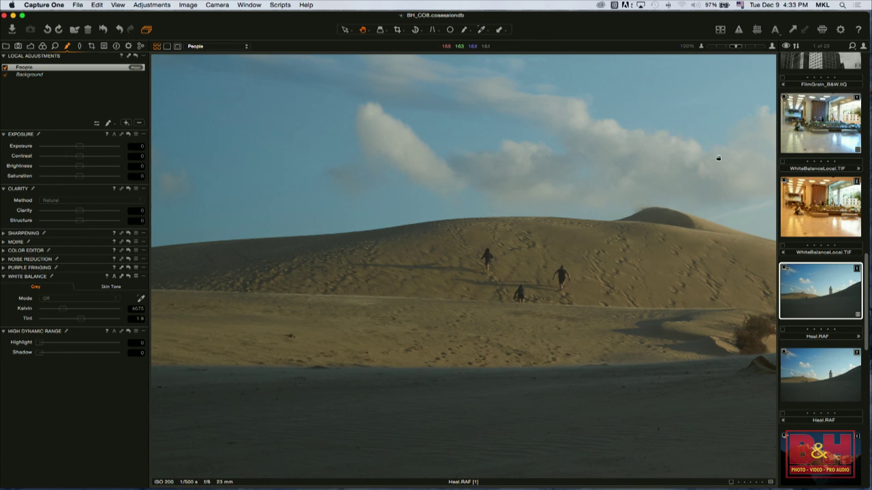
{"action": "left_click", "coordinate": [109, 124]}
{"action": "left_click_drag", "start_coordinate": [487, 258], "coordinate": [487, 266]}
{"action": "left_click_drag", "start_coordinate": [356, 267], "coordinate": [358, 262]}
- Heal the seated person and the rightmost person on the dune, fine-tuning the source point's position between them
{"action": "left_click", "coordinate": [519, 291]}
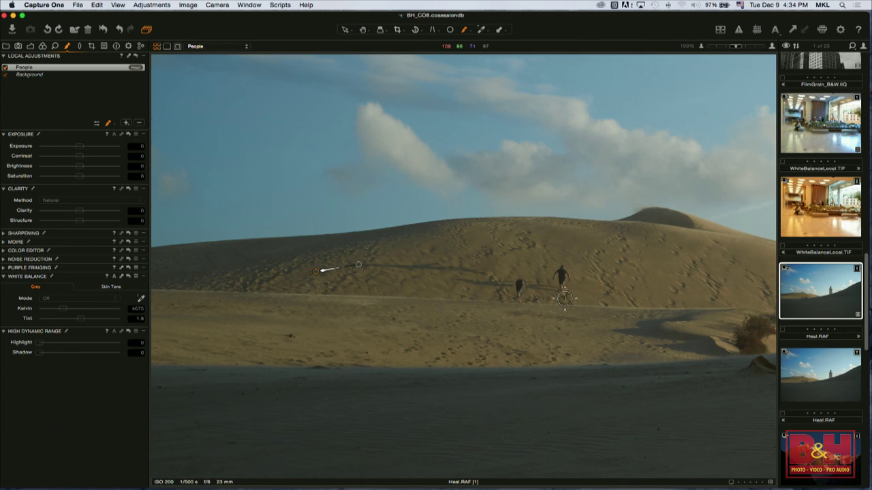
{"action": "left_click_drag", "start_coordinate": [359, 265], "coordinate": [362, 272]}
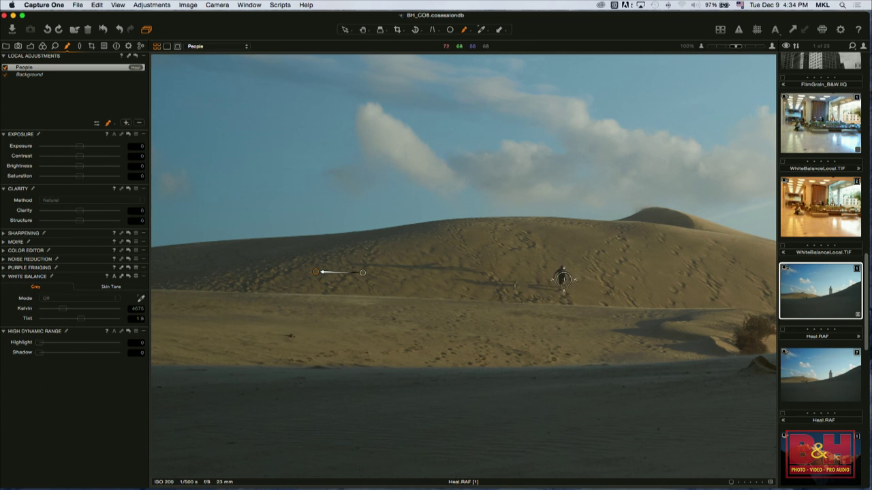
{"action": "mouse_move", "coordinate": [561, 275]}
{"action": "left_mouse_down"}
{"action": "mouse_move", "coordinate": [558, 269]}
{"action": "mouse_move", "coordinate": [567, 301]}
{"action": "left_mouse_up"}
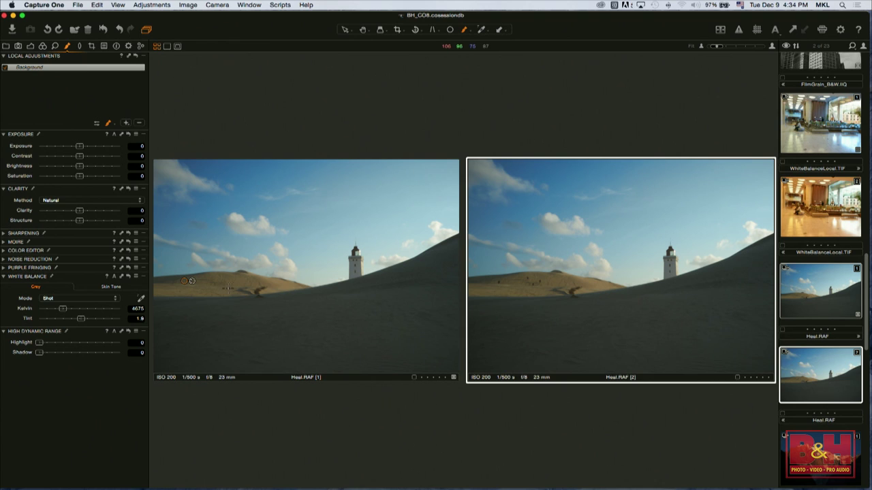
- Open the first variant of the Clone_HDRLocal.CR2 mountain image and set its High Dynamic Range shadow value to 64
{"action": "left_click", "coordinate": [184, 281], "text": "alt"}
{"action": "scroll", "coordinate": [816, 373], "scroll_direction": "down", "scroll_amount": 5}
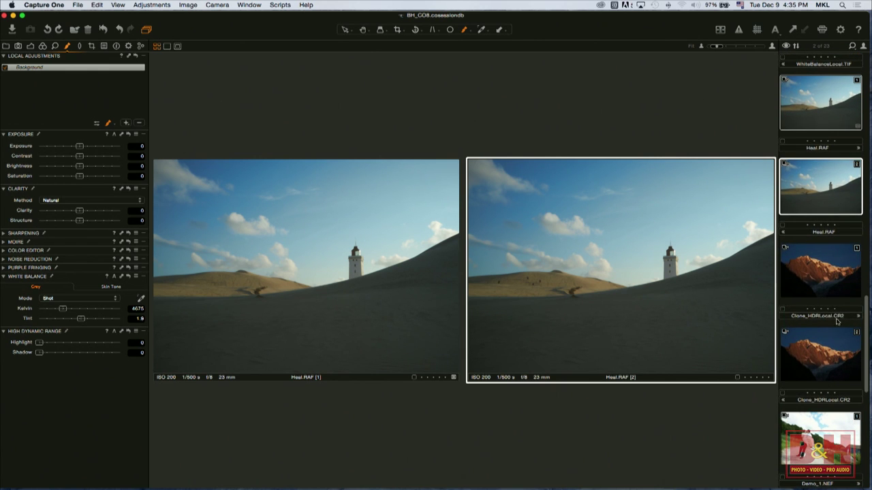
{"action": "left_click", "coordinate": [828, 285]}
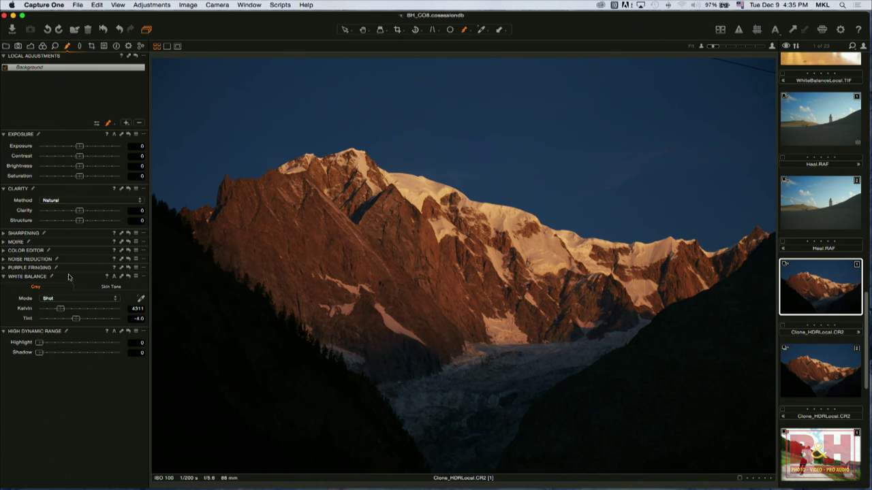
{"action": "left_click", "coordinate": [43, 46]}
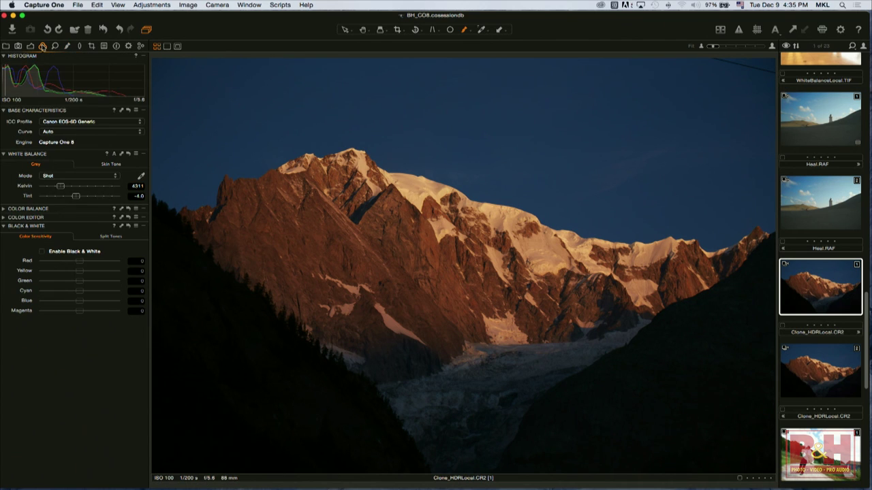
{"action": "left_click", "coordinate": [30, 46]}
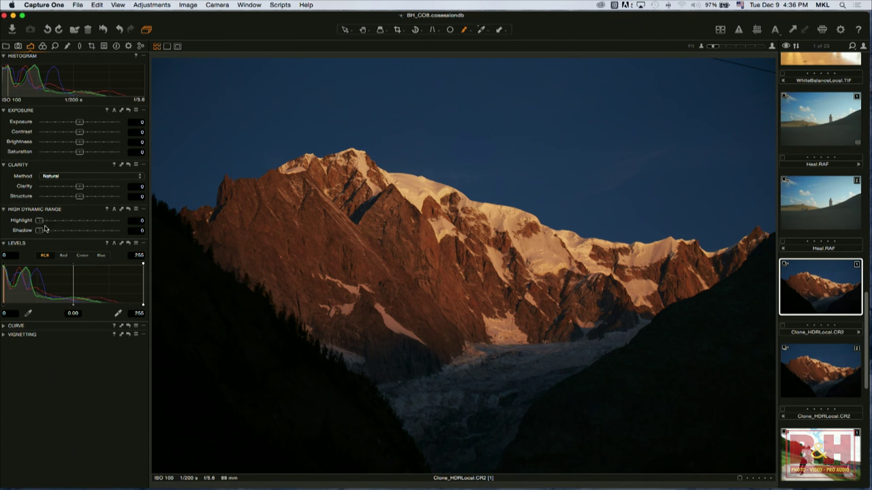
{"action": "left_click_drag", "start_coordinate": [40, 231], "coordinate": [127, 235]}
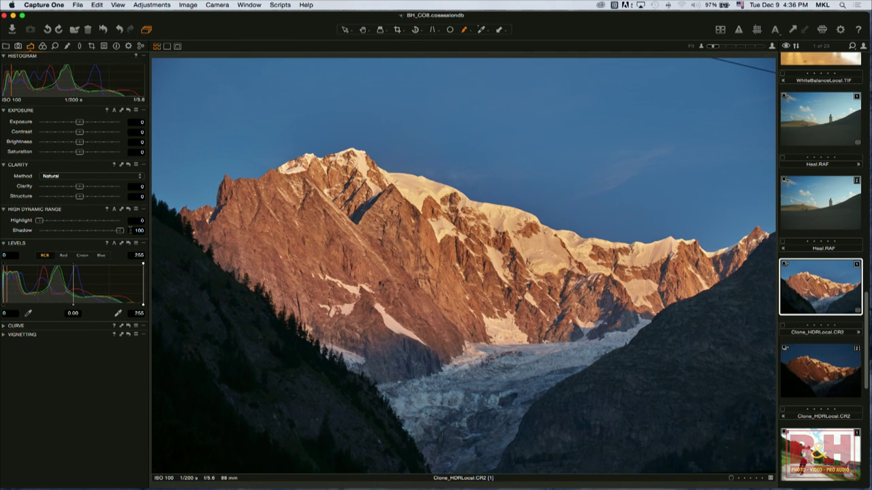
{"action": "left_click_drag", "start_coordinate": [121, 233], "coordinate": [90, 232]}
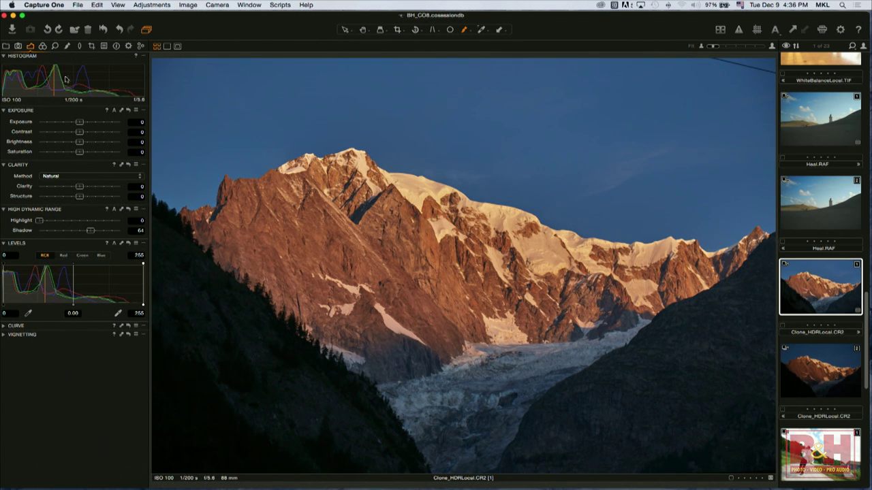
- Add a clone layer named Wire to the mountain image
{"action": "left_click", "coordinate": [67, 47]}
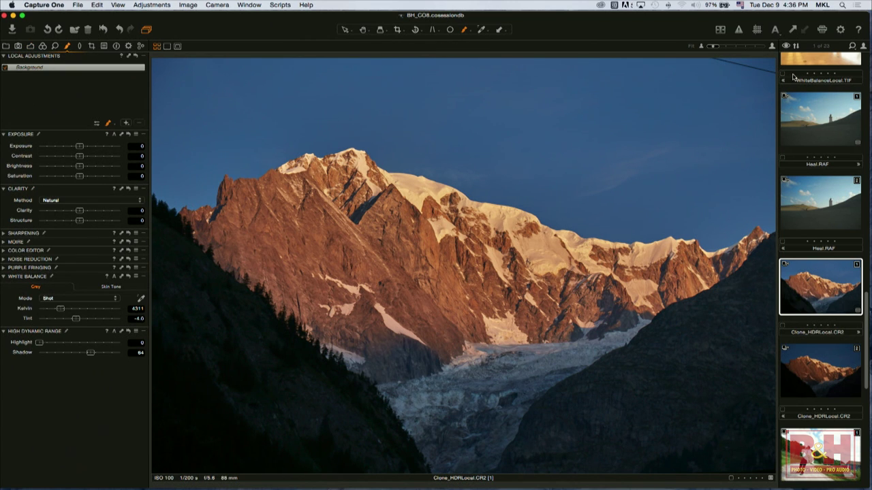
{"action": "left_click", "coordinate": [126, 124]}
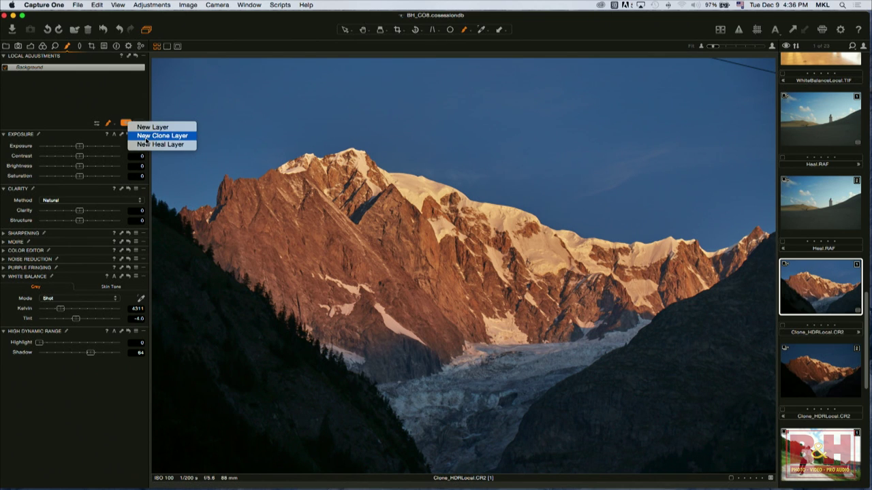
{"action": "left_click", "coordinate": [146, 139]}
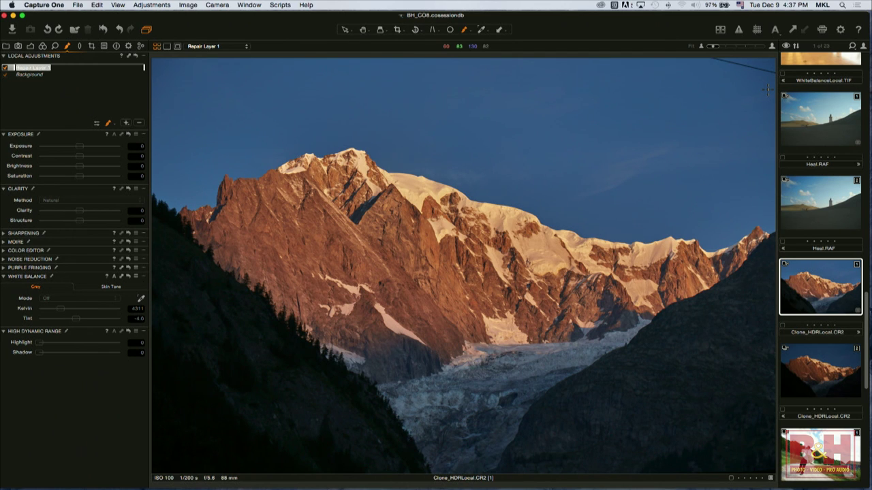
{"action": "type", "text": "Wire"}
{"action": "key", "text": "Return"}
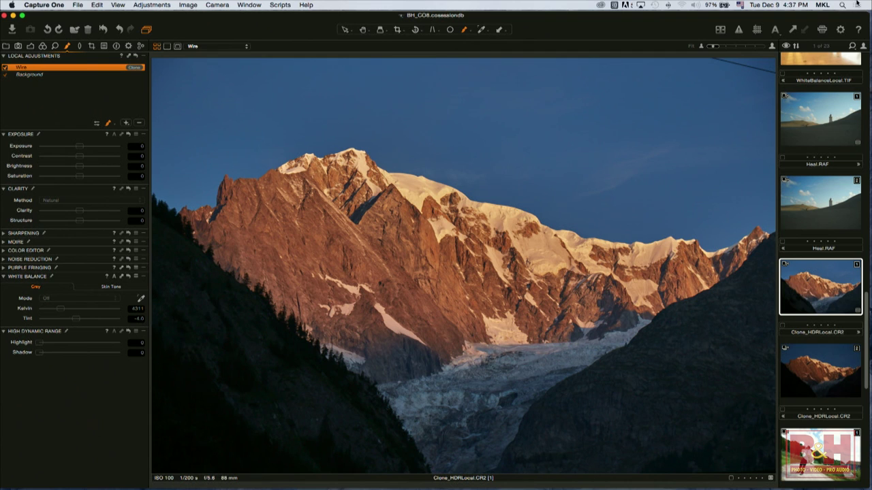
- Paint the Wire layer's mask along the cable in the sky and move the clone source point to clear sky just below it
{"action": "left_click", "coordinate": [106, 123]}
{"action": "left_click", "coordinate": [105, 124]}
{"action": "mouse_move", "coordinate": [104, 126]}
{"action": "left_mouse_down"}
{"action": "mouse_move", "coordinate": [120, 125]}
{"action": "mouse_move", "coordinate": [107, 124]}
{"action": "left_mouse_up"}
{"action": "left_click_drag", "start_coordinate": [710, 63], "coordinate": [776, 72]}
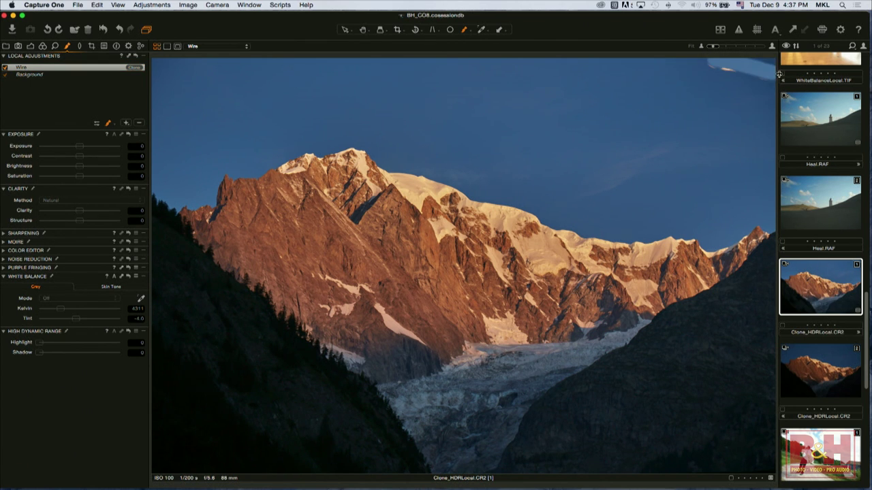
{"action": "mouse_move", "coordinate": [554, 221]}
{"action": "left_mouse_down"}
{"action": "mouse_move", "coordinate": [721, 136]}
{"action": "mouse_move", "coordinate": [737, 103]}
{"action": "mouse_move", "coordinate": [757, 90]}
{"action": "mouse_move", "coordinate": [683, 81]}
{"action": "left_mouse_up"}
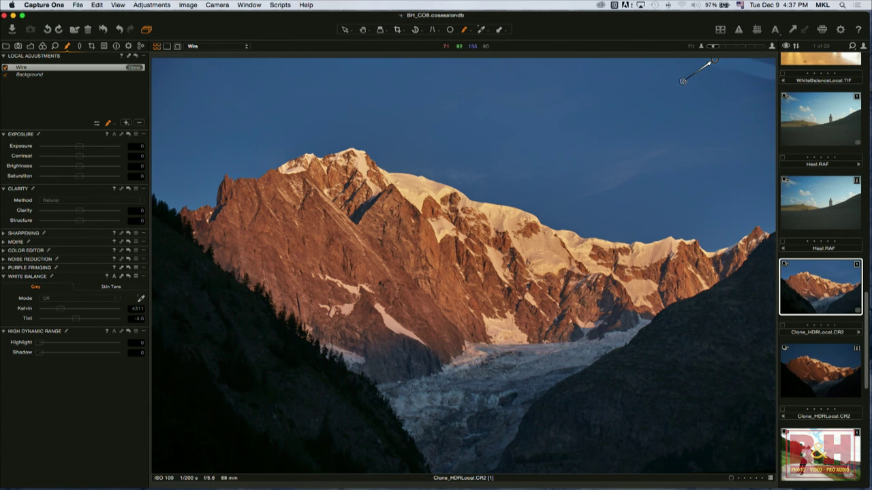
{"action": "left_click_drag", "start_coordinate": [683, 81], "coordinate": [731, 81]}
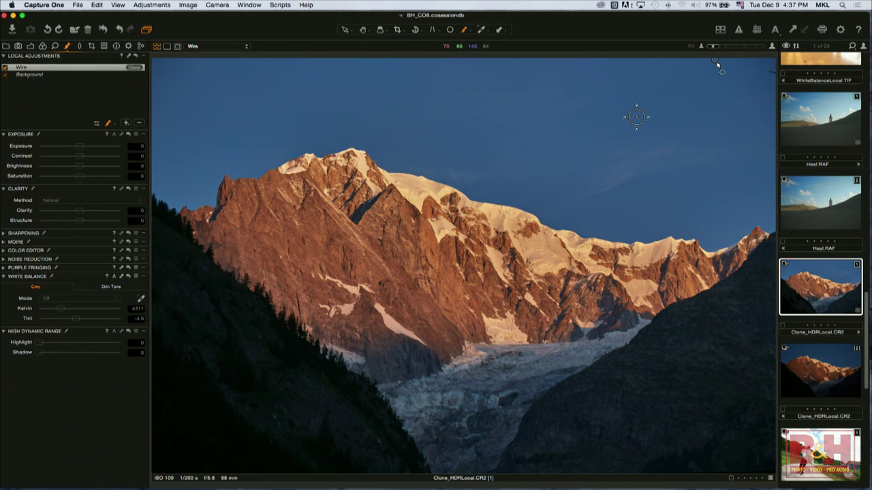
- Add a second clone layer named Wire2
{"action": "left_click", "coordinate": [127, 124]}
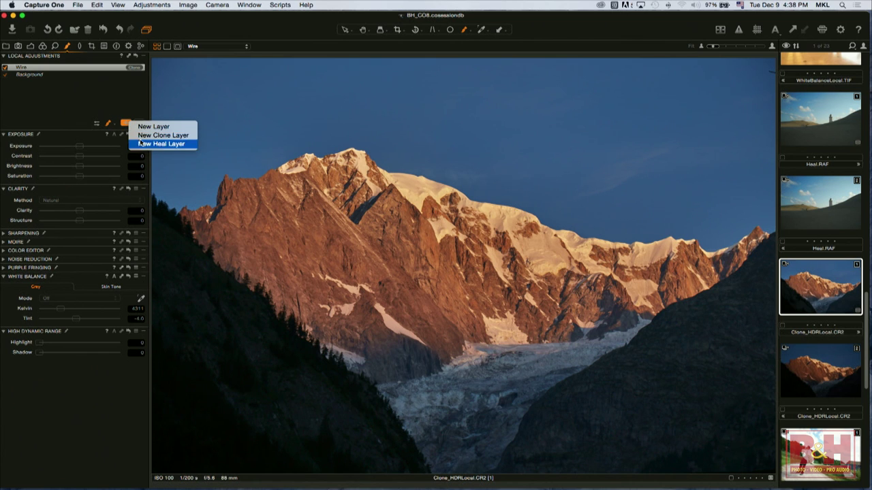
{"action": "left_click", "coordinate": [141, 136]}
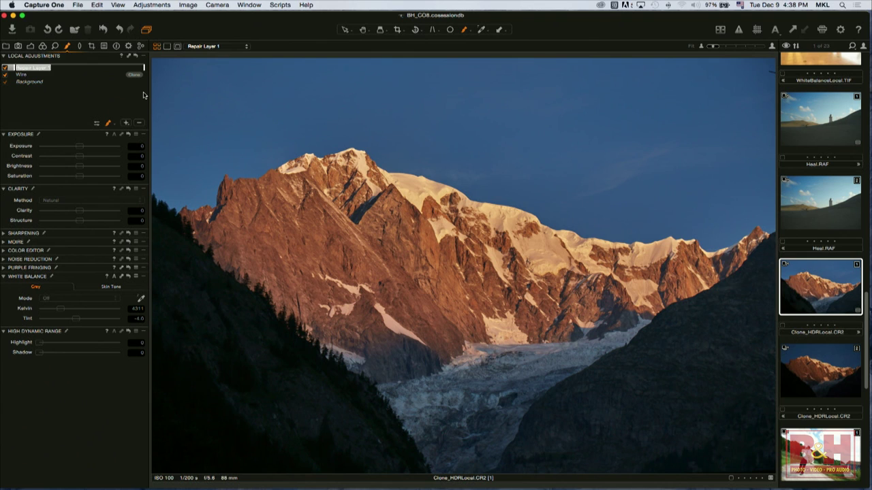
{"action": "type", "text": "Wire2"}
{"action": "key", "text": "Return"}
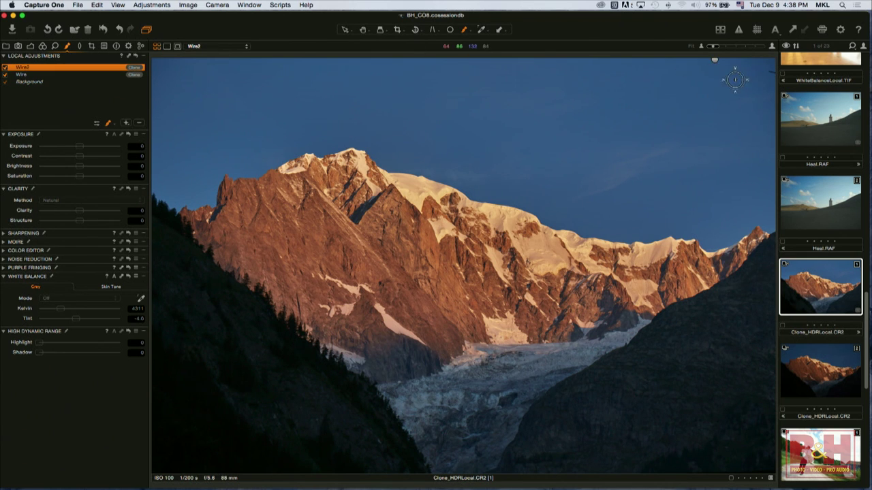
- Adjust the brush settings and cover the leftover piece of cable near the sky's right edge on the Wire2 layer
{"action": "right_click", "coordinate": [566, 96]}
{"action": "left_click_drag", "start_coordinate": [565, 96], "coordinate": [563, 95]}
{"action": "left_click", "coordinate": [771, 70]}
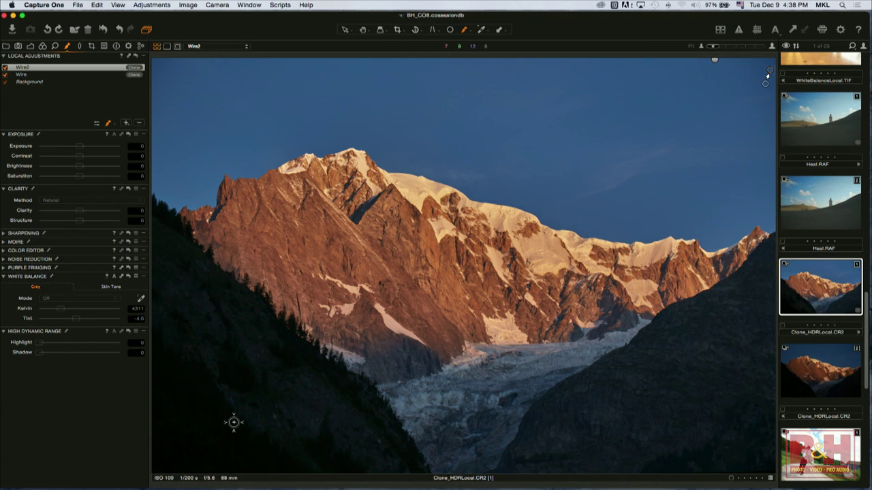
- Add a regular adjustment layer named Front
{"action": "left_click", "coordinate": [128, 123]}
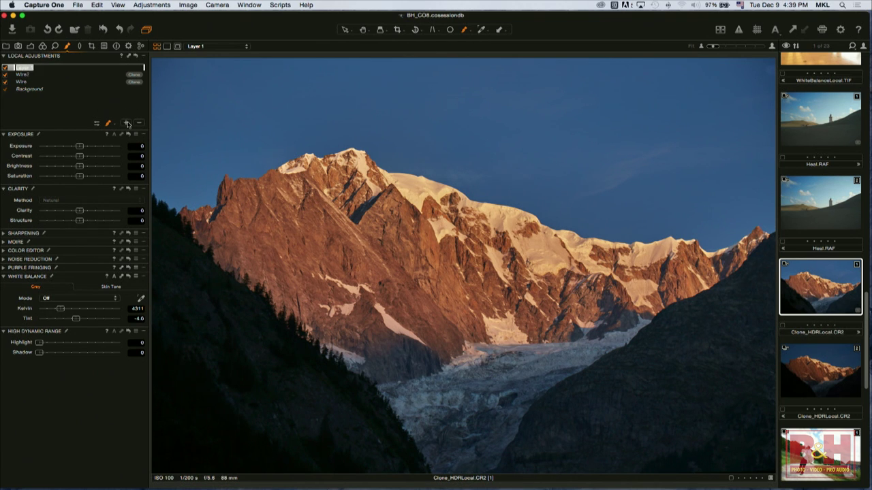
{"action": "type", "text": "H"}
{"action": "key", "text": "Return"}
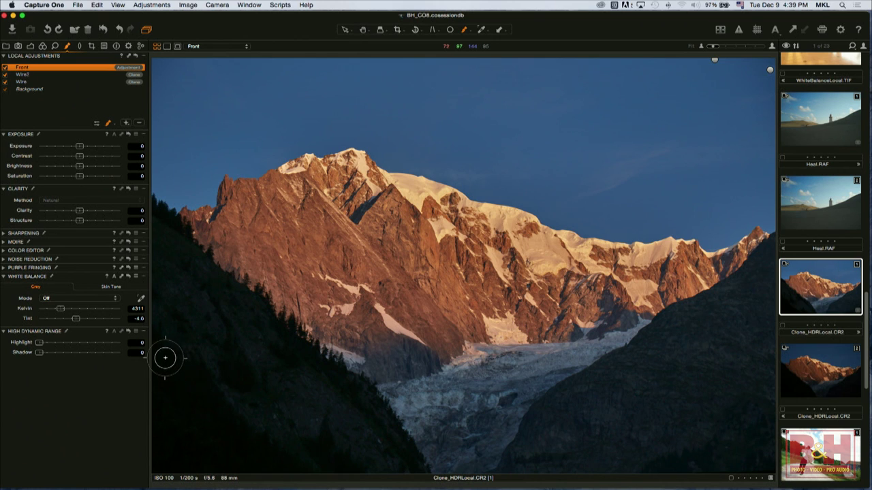
- Paint the Front layer's mask over the dark foreground slope on the left side of the mountain image
{"action": "left_click", "coordinate": [165, 397]}
{"action": "mouse_move", "coordinate": [165, 397]}
{"action": "left_mouse_down"}
{"action": "mouse_move", "coordinate": [159, 231]}
{"action": "mouse_move", "coordinate": [170, 353]}
{"action": "mouse_move", "coordinate": [159, 460]}
{"action": "mouse_move", "coordinate": [290, 468]}
{"action": "mouse_move", "coordinate": [406, 444]}
{"action": "left_mouse_up"}
{"action": "mouse_move", "coordinate": [350, 395]}
{"action": "left_mouse_down"}
{"action": "mouse_move", "coordinate": [234, 299]}
{"action": "mouse_move", "coordinate": [154, 212]}
{"action": "mouse_move", "coordinate": [178, 396]}
{"action": "mouse_move", "coordinate": [178, 431]}
{"action": "mouse_move", "coordinate": [158, 463]}
{"action": "mouse_move", "coordinate": [247, 451]}
{"action": "mouse_move", "coordinate": [354, 451]}
{"action": "mouse_move", "coordinate": [364, 446]}
{"action": "mouse_move", "coordinate": [330, 412]}
{"action": "left_mouse_up"}
{"action": "mouse_move", "coordinate": [293, 385]}
{"action": "left_mouse_down"}
{"action": "mouse_move", "coordinate": [183, 261]}
{"action": "mouse_move", "coordinate": [189, 418]}
{"action": "mouse_move", "coordinate": [223, 433]}
{"action": "mouse_move", "coordinate": [193, 425]}
{"action": "mouse_move", "coordinate": [337, 437]}
{"action": "mouse_move", "coordinate": [283, 415]}
{"action": "mouse_move", "coordinate": [187, 407]}
{"action": "mouse_move", "coordinate": [212, 394]}
{"action": "mouse_move", "coordinate": [267, 399]}
{"action": "mouse_move", "coordinate": [193, 329]}
{"action": "mouse_move", "coordinate": [247, 363]}
{"action": "mouse_move", "coordinate": [234, 362]}
{"action": "mouse_move", "coordinate": [184, 286]}
{"action": "mouse_move", "coordinate": [172, 245]}
{"action": "mouse_move", "coordinate": [234, 349]}
{"action": "mouse_move", "coordinate": [289, 397]}
{"action": "mouse_move", "coordinate": [200, 372]}
{"action": "mouse_move", "coordinate": [199, 357]}
{"action": "mouse_move", "coordinate": [172, 353]}
{"action": "mouse_move", "coordinate": [231, 323]}
{"action": "mouse_move", "coordinate": [287, 355]}
{"action": "mouse_move", "coordinate": [410, 472]}
{"action": "mouse_move", "coordinate": [295, 411]}
{"action": "left_mouse_up"}
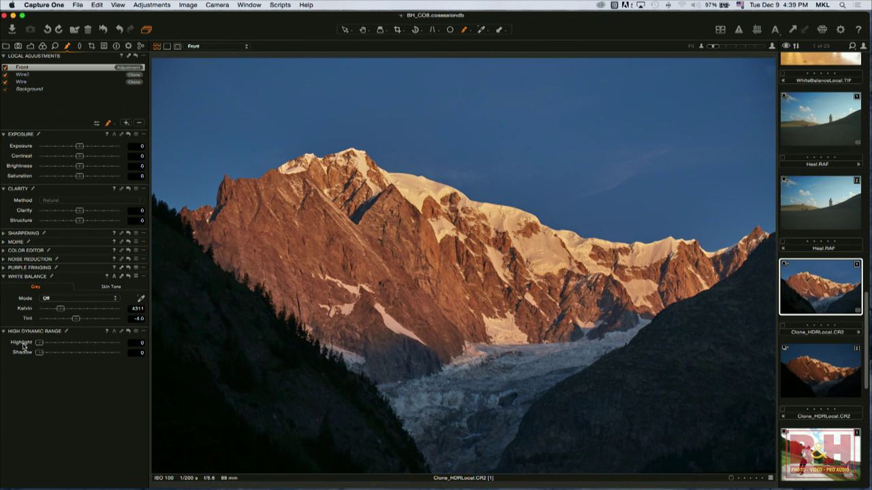
- Set the Front layer's High Dynamic Range shadow to 100, return it to 0 for comparison, and restore it to 100
{"action": "left_click_drag", "start_coordinate": [48, 356], "coordinate": [146, 357]}
{"action": "left_click", "coordinate": [165, 355]}
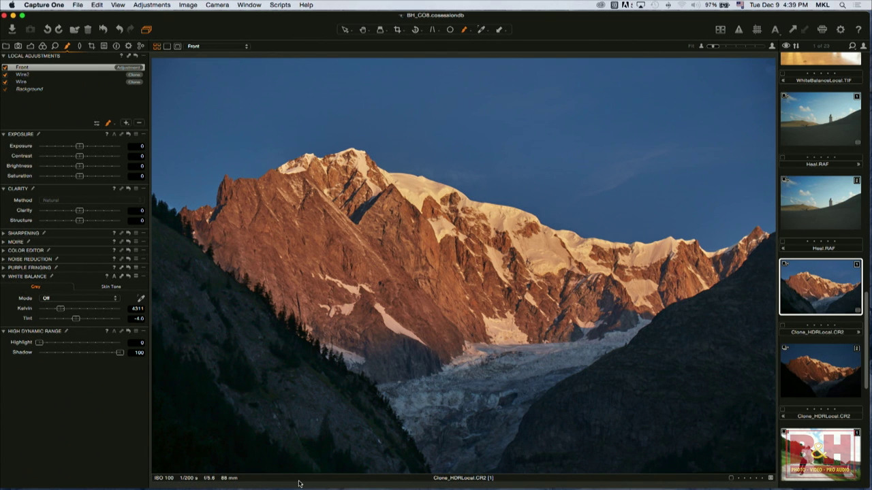
{"action": "left_click_drag", "start_coordinate": [118, 354], "coordinate": [39, 352]}
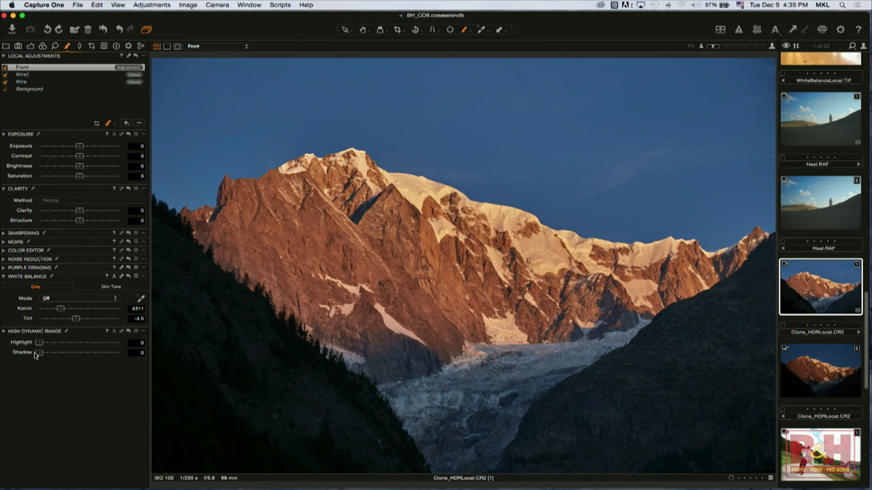
{"action": "left_click_drag", "start_coordinate": [38, 353], "coordinate": [120, 353]}
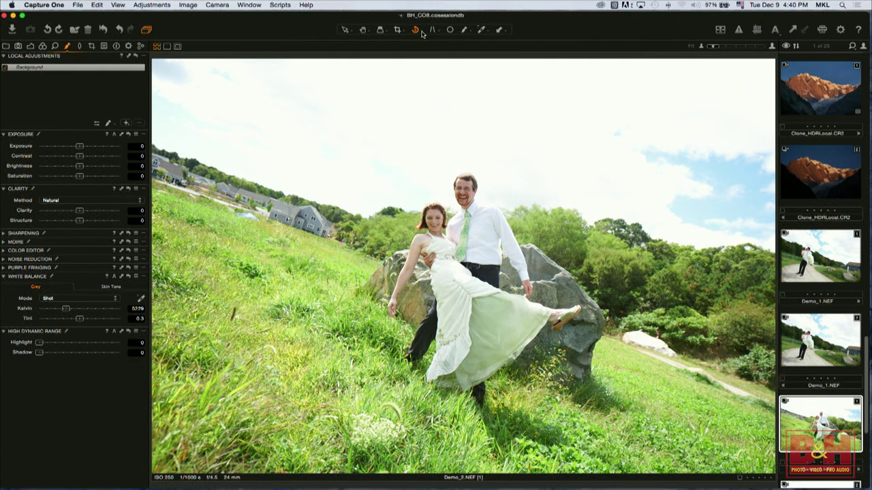
- Rotate the Demo_2.NEF wedding photo freehand until the tilted horizon is level
{"action": "left_click", "coordinate": [416, 32]}
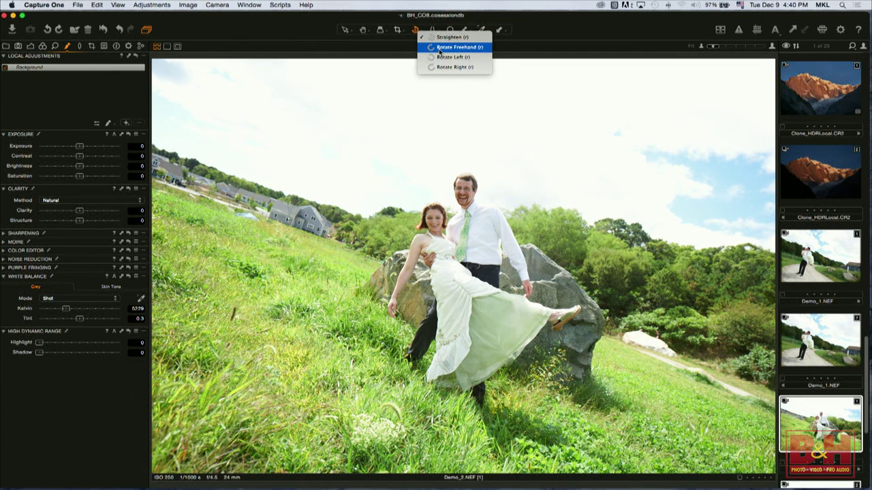
{"action": "left_click", "coordinate": [438, 49]}
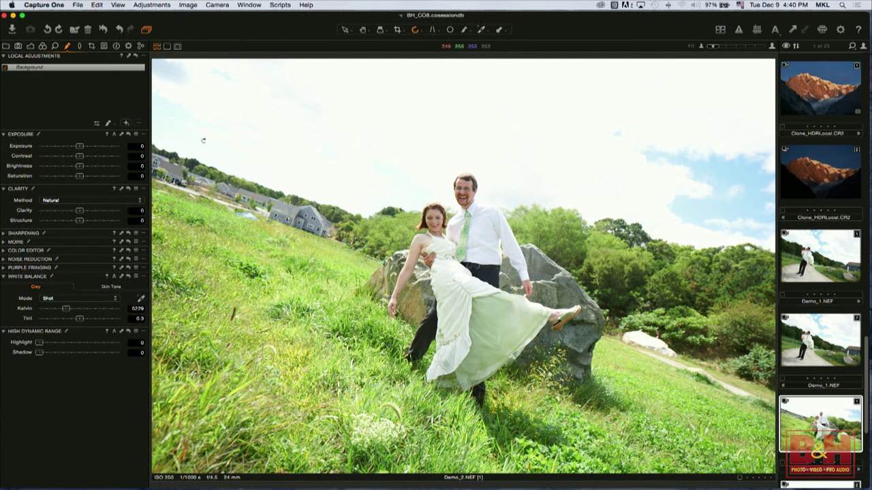
{"action": "left_click_drag", "start_coordinate": [198, 147], "coordinate": [237, 127]}
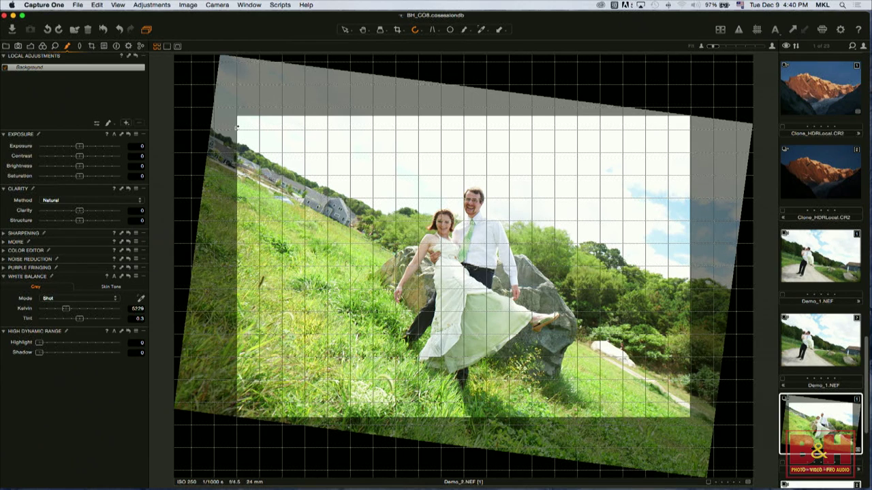
{"action": "mouse_move", "coordinate": [237, 127]}
{"action": "left_mouse_down"}
{"action": "mouse_move", "coordinate": [212, 126]}
{"action": "mouse_move", "coordinate": [190, 89]}
{"action": "mouse_move", "coordinate": [263, 75]}
{"action": "mouse_move", "coordinate": [228, 75]}
{"action": "mouse_move", "coordinate": [193, 91]}
{"action": "mouse_move", "coordinate": [228, 95]}
{"action": "left_mouse_up"}
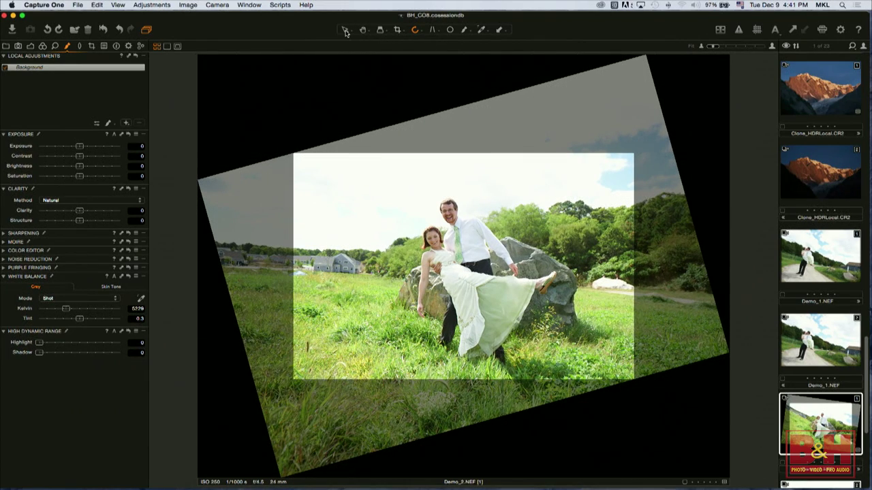
- Set the levelled wedding photo's exposure to -0.74 and its High Dynamic Range highlight to 11
{"action": "left_click", "coordinate": [346, 31]}
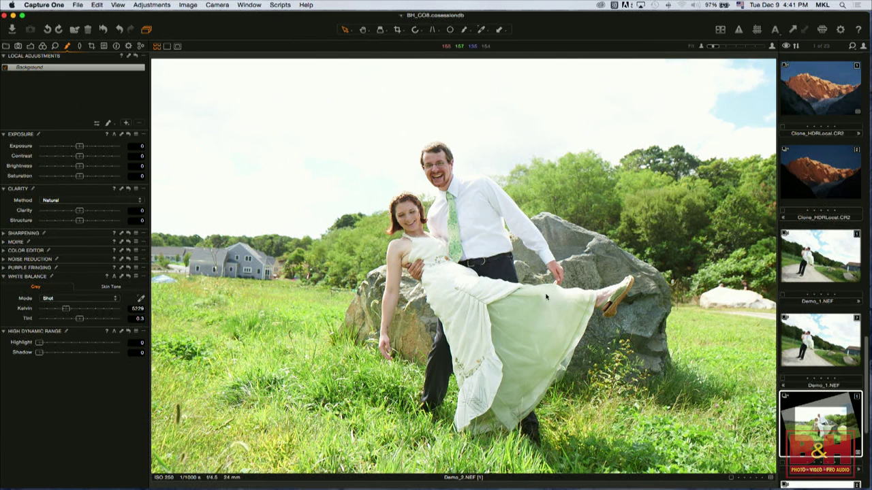
{"action": "scroll", "coordinate": [818, 320], "scroll_direction": "down", "scroll_amount": 2}
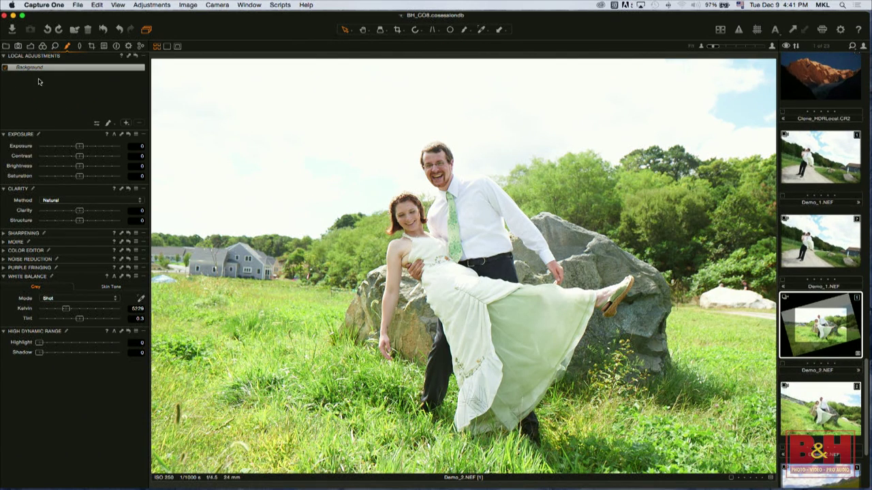
{"action": "left_click", "coordinate": [31, 46]}
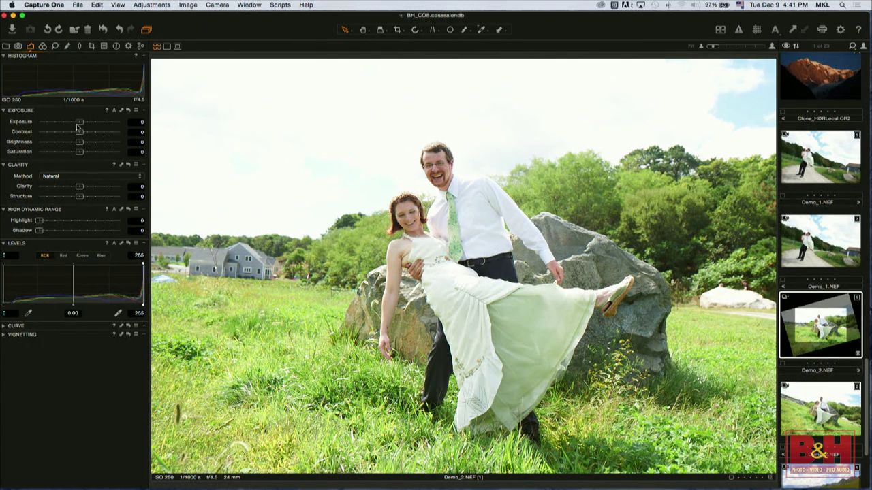
{"action": "left_click_drag", "start_coordinate": [78, 124], "coordinate": [72, 125]}
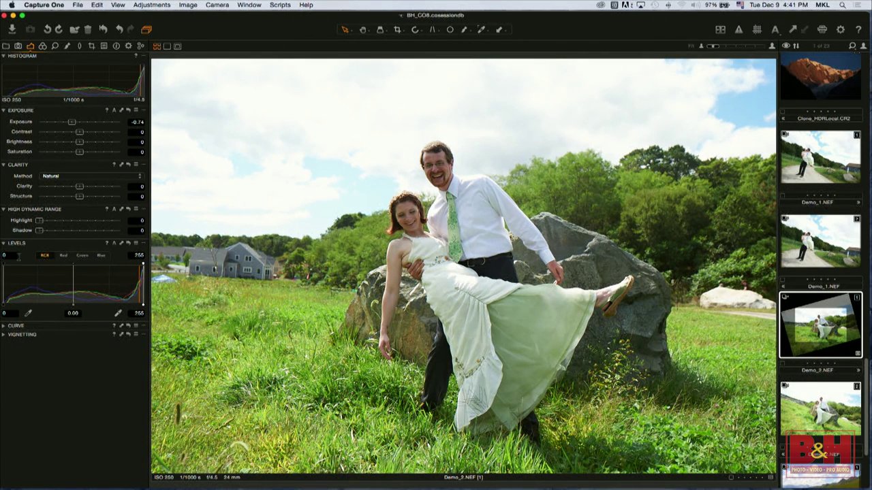
{"action": "left_click_drag", "start_coordinate": [54, 225], "coordinate": [69, 223]}
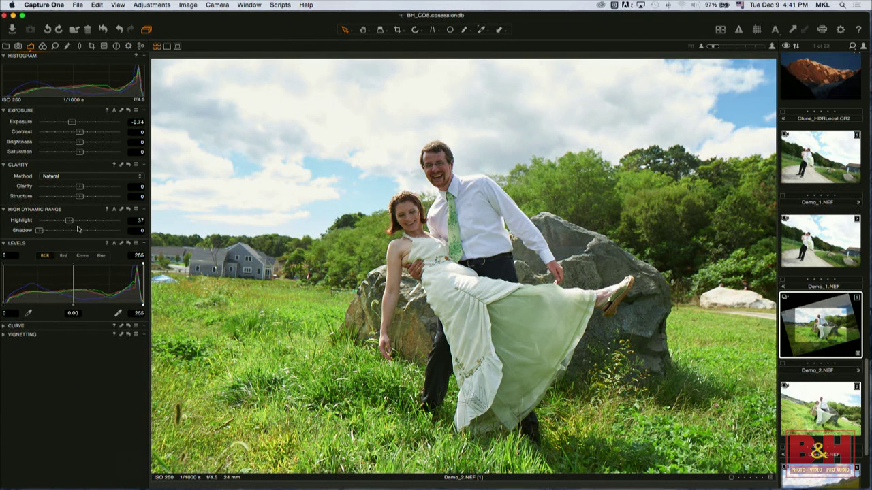
{"action": "left_click_drag", "start_coordinate": [69, 223], "coordinate": [45, 227]}
- Add a regular adjustment layer to the Demo_2.NEF wedding photo
{"action": "left_click", "coordinate": [66, 46]}
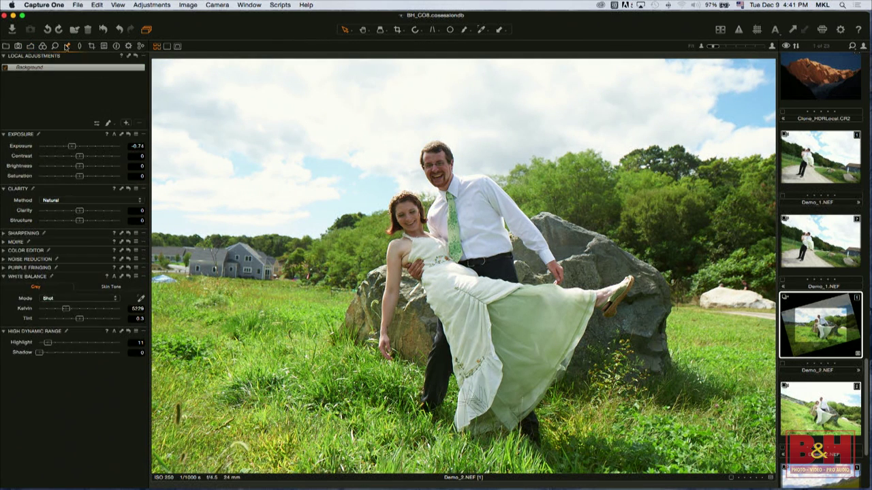
{"action": "left_click", "coordinate": [126, 123]}
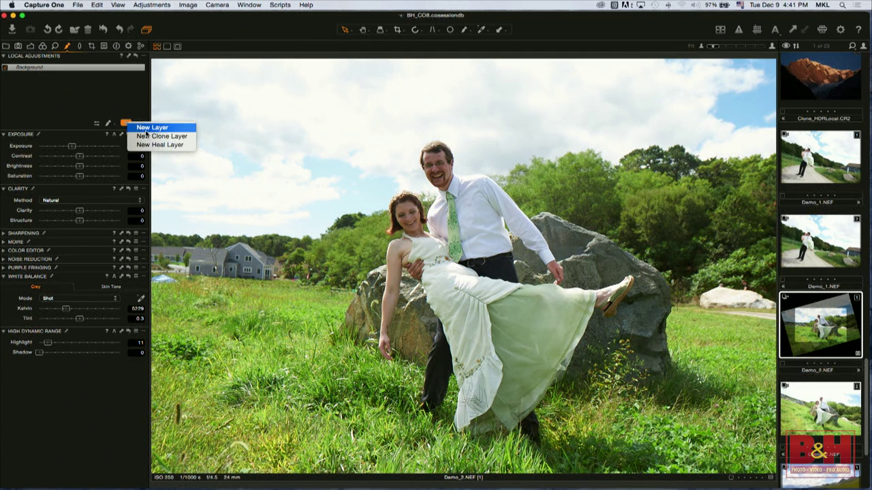
{"action": "left_click", "coordinate": [146, 129]}
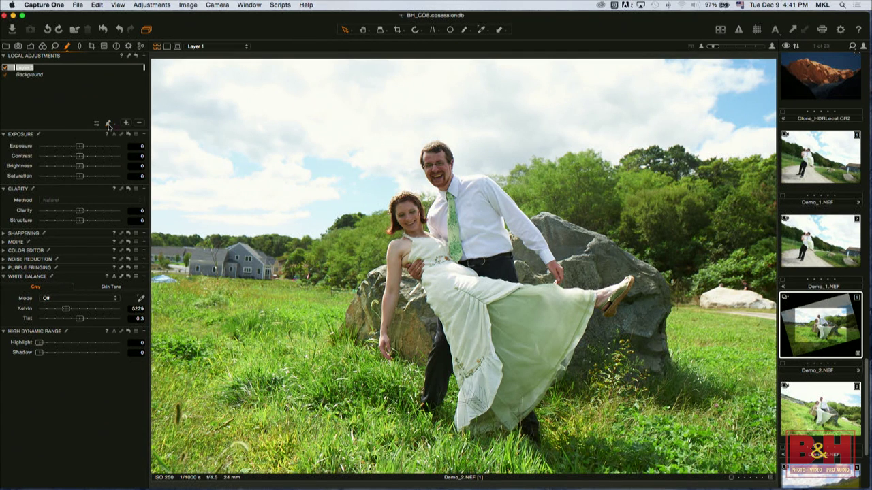
- Brush the new layer's mask over the cloudy sky and set the layer's High Dynamic Range highlight to 52
{"action": "left_click", "coordinate": [107, 124]}
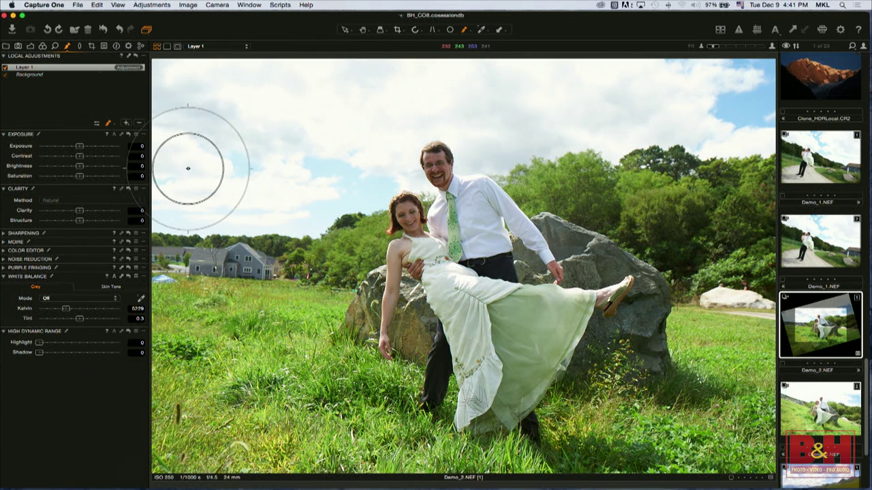
{"action": "left_click", "coordinate": [188, 167]}
{"action": "mouse_move", "coordinate": [242, 170]}
{"action": "left_mouse_down"}
{"action": "mouse_move", "coordinate": [329, 137]}
{"action": "mouse_move", "coordinate": [174, 102]}
{"action": "mouse_move", "coordinate": [298, 92]}
{"action": "mouse_move", "coordinate": [188, 79]}
{"action": "mouse_move", "coordinate": [171, 197]}
{"action": "mouse_move", "coordinate": [274, 190]}
{"action": "mouse_move", "coordinate": [352, 151]}
{"action": "mouse_move", "coordinate": [373, 76]}
{"action": "mouse_move", "coordinate": [711, 60]}
{"action": "mouse_move", "coordinate": [743, 74]}
{"action": "mouse_move", "coordinate": [737, 111]}
{"action": "mouse_move", "coordinate": [691, 119]}
{"action": "mouse_move", "coordinate": [538, 118]}
{"action": "mouse_move", "coordinate": [495, 140]}
{"action": "mouse_move", "coordinate": [459, 111]}
{"action": "mouse_move", "coordinate": [424, 110]}
{"action": "mouse_move", "coordinate": [401, 117]}
{"action": "mouse_move", "coordinate": [374, 165]}
{"action": "mouse_move", "coordinate": [314, 192]}
{"action": "mouse_move", "coordinate": [265, 198]}
{"action": "mouse_move", "coordinate": [161, 186]}
{"action": "mouse_move", "coordinate": [171, 68]}
{"action": "left_mouse_up"}
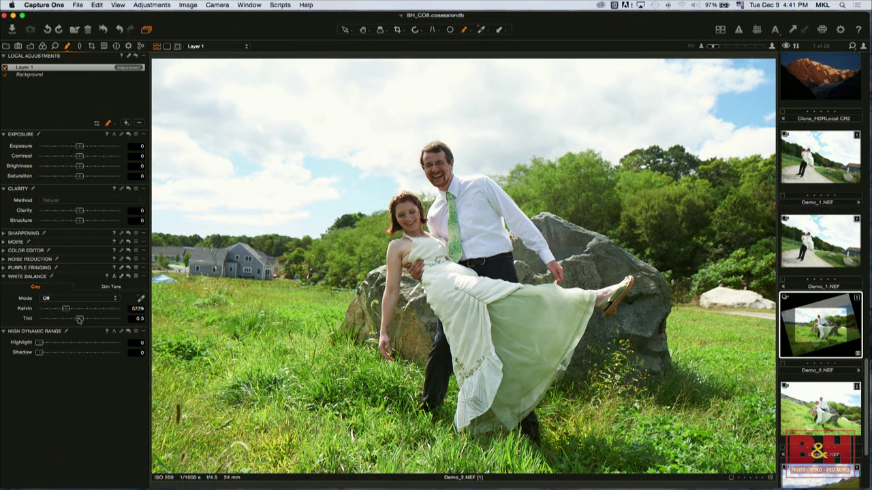
{"action": "left_click_drag", "start_coordinate": [56, 346], "coordinate": [65, 346]}
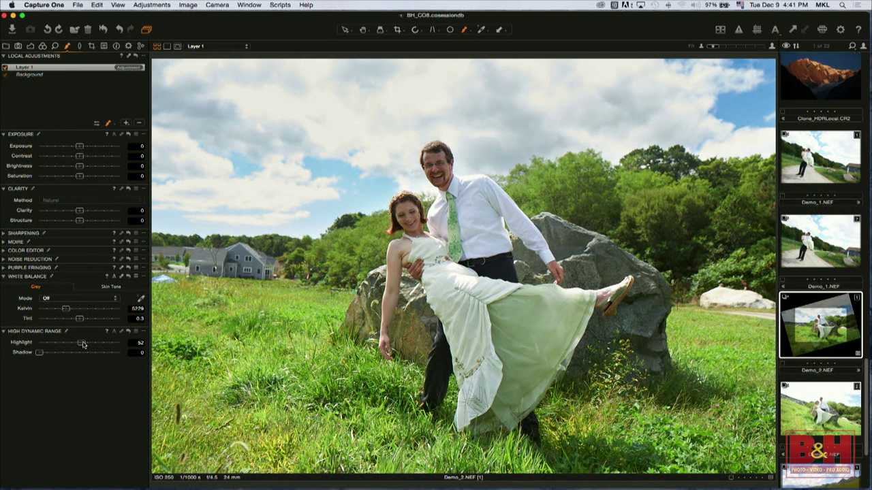
- Set the whole photo's exposure to -0.2 and the sky layer's saturation to 100
{"action": "left_click", "coordinate": [30, 46]}
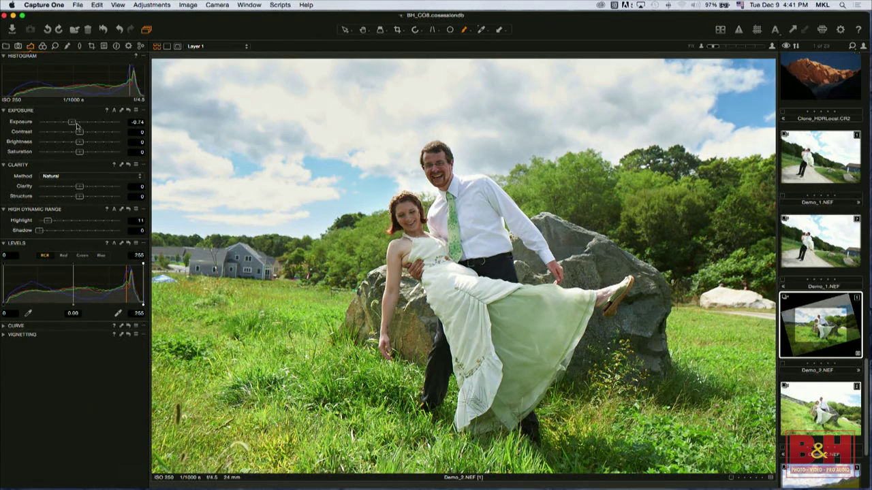
{"action": "left_click_drag", "start_coordinate": [72, 123], "coordinate": [77, 123]}
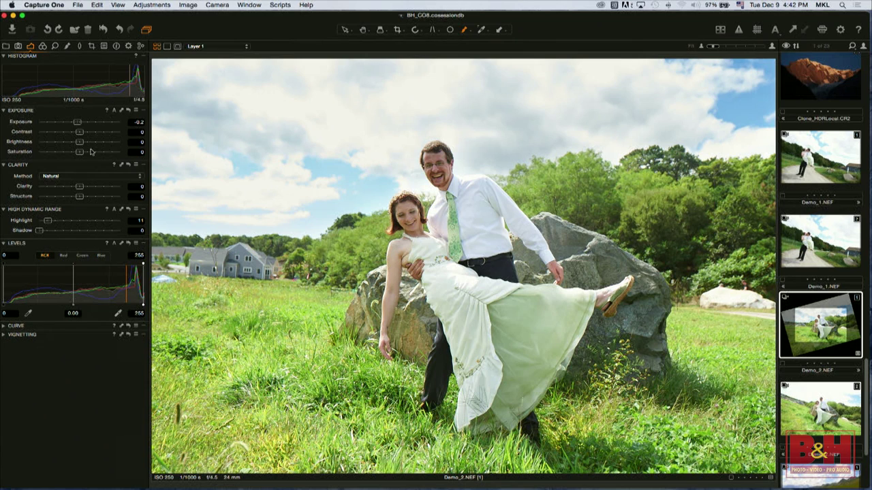
{"action": "left_click", "coordinate": [67, 46]}
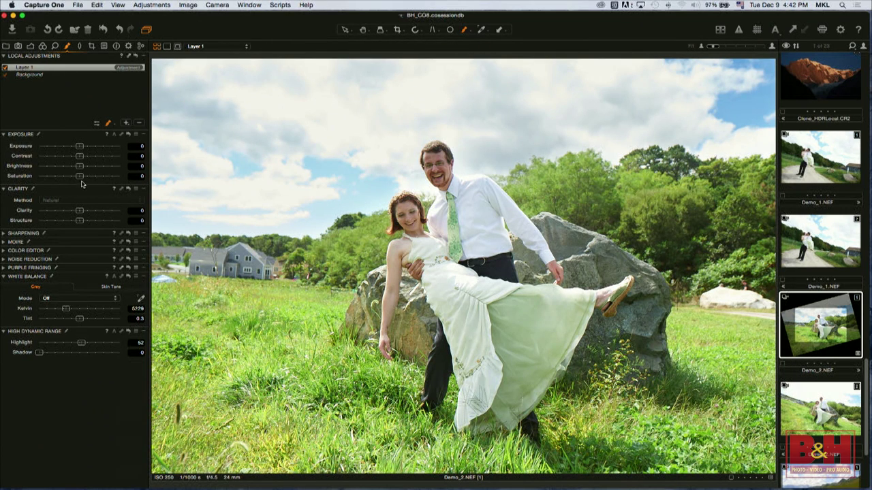
{"action": "left_click_drag", "start_coordinate": [80, 177], "coordinate": [136, 177]}
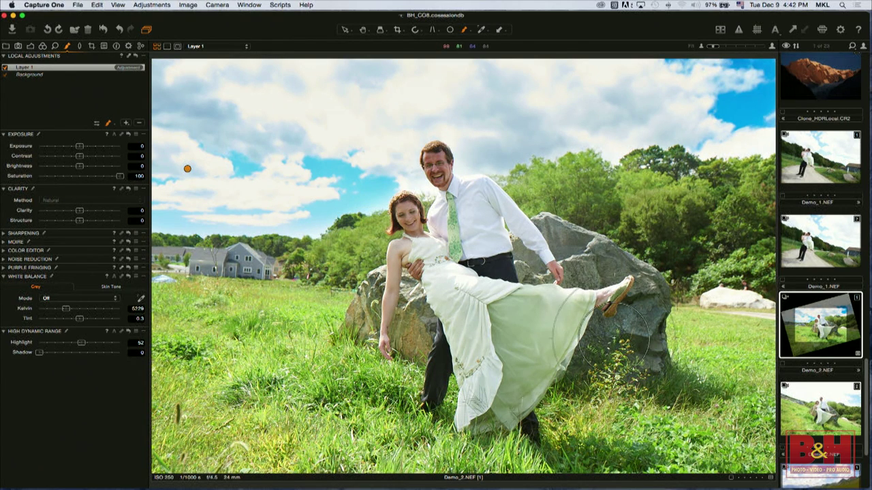
- View the unedited, tilted variant of Demo_2.NEF to compare it with the edited photo
{"action": "scroll", "coordinate": [837, 341], "scroll_direction": "down", "scroll_amount": 1}
{"action": "scroll", "coordinate": [837, 341], "scroll_direction": "down", "scroll_amount": 5}
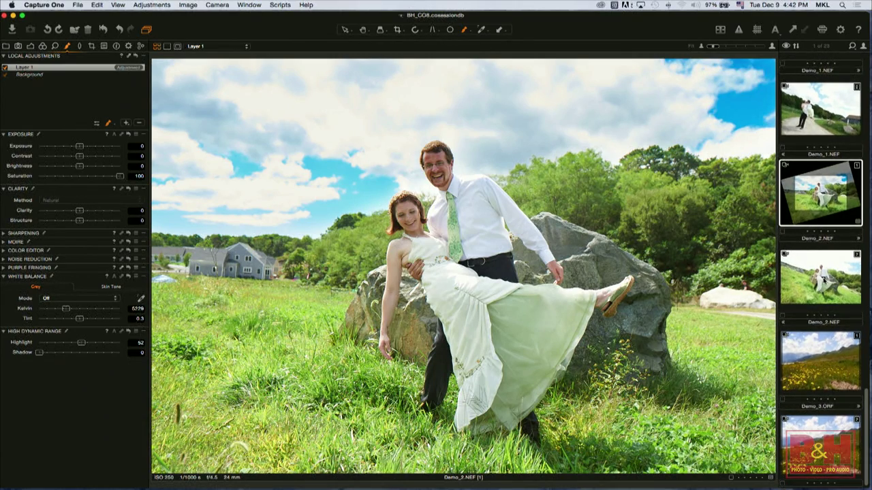
{"action": "left_click", "coordinate": [822, 285]}
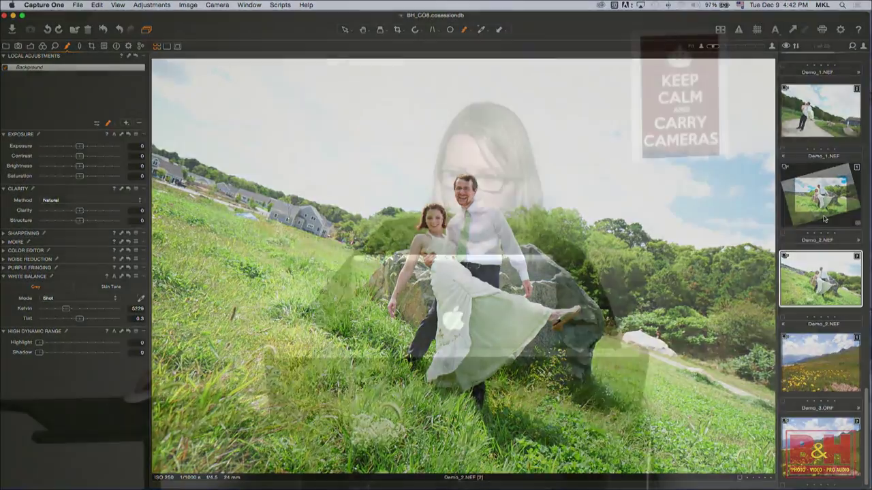